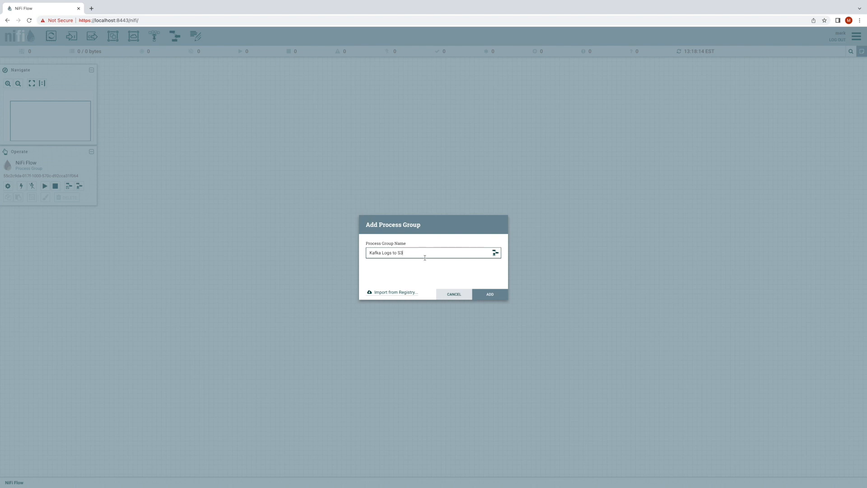
- Add the process group named Kafka Logs to S3 to the canvas
{"action": "left_click", "coordinate": [495, 296]}
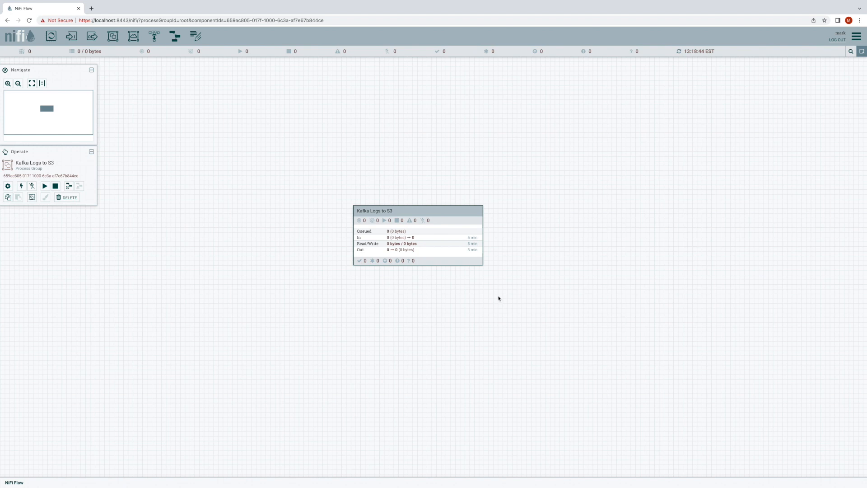
- Start a new NiFi parameter context and name it AWS and Kafka
{"action": "left_click", "coordinate": [856, 36]}
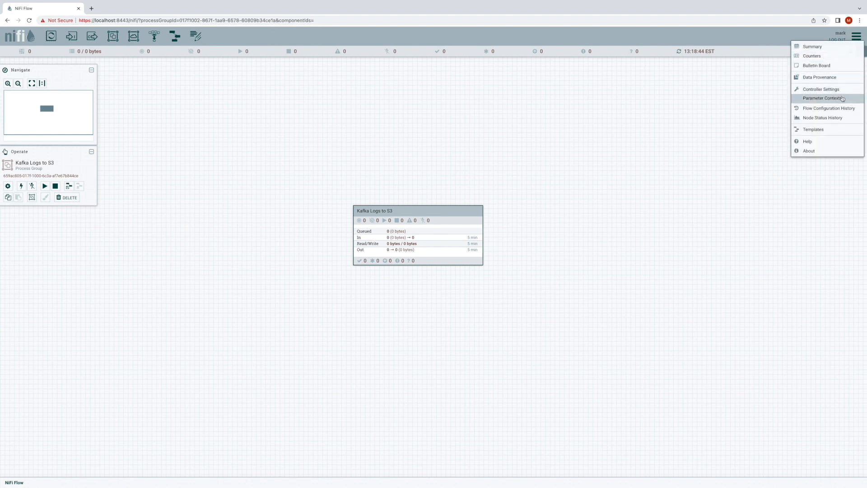
{"action": "left_click", "coordinate": [841, 98]}
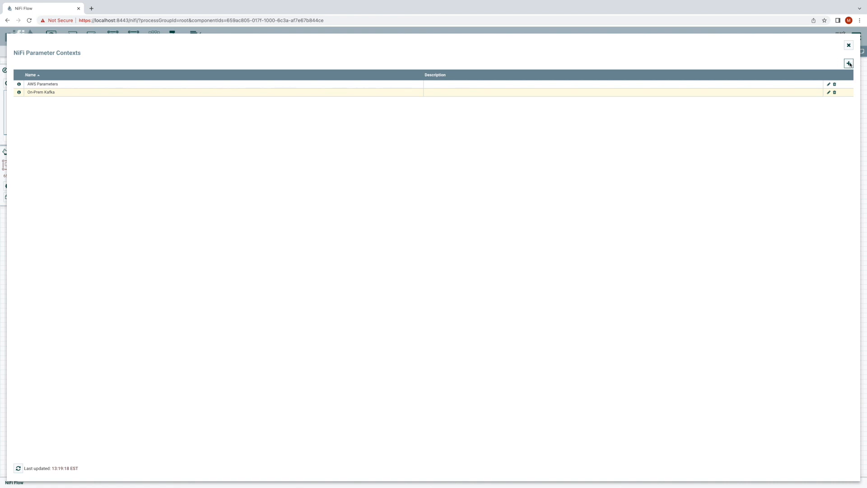
{"action": "left_click", "coordinate": [849, 63]}
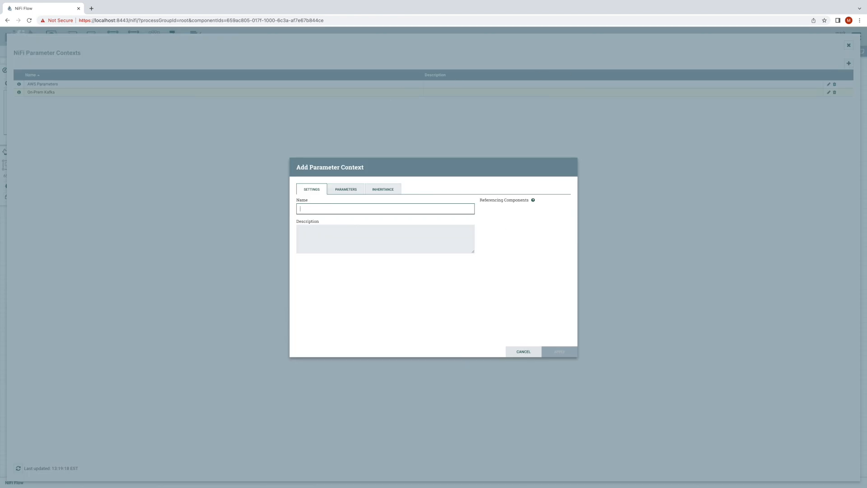
{"action": "type", "text": "AWS and Kafka"}
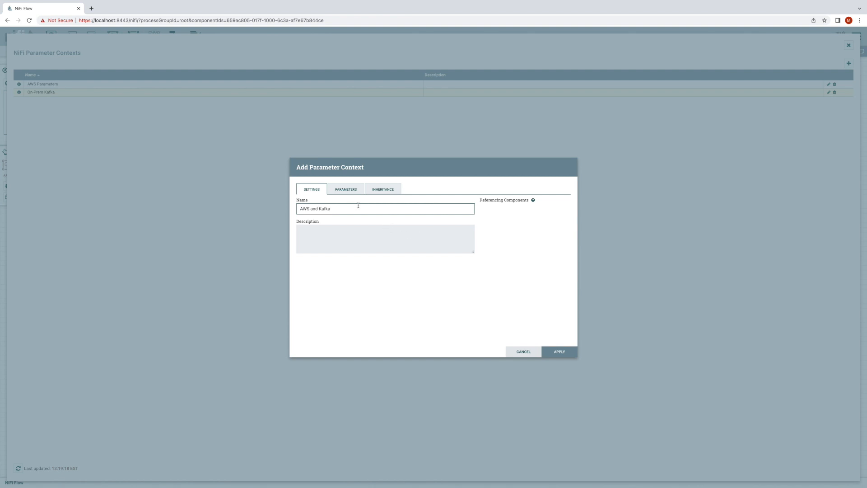
- Make the new parameter context inherit from AWS Parameters and On-Prem Kafka
{"action": "left_click", "coordinate": [347, 191]}
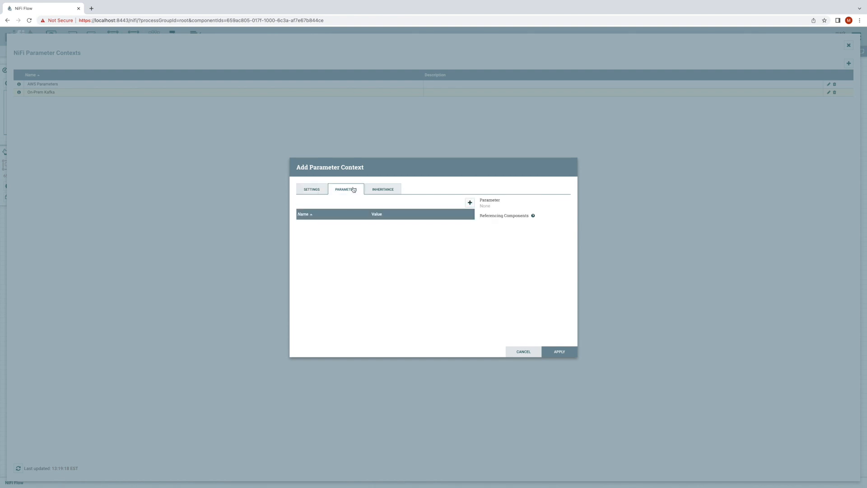
{"action": "left_click", "coordinate": [379, 195]}
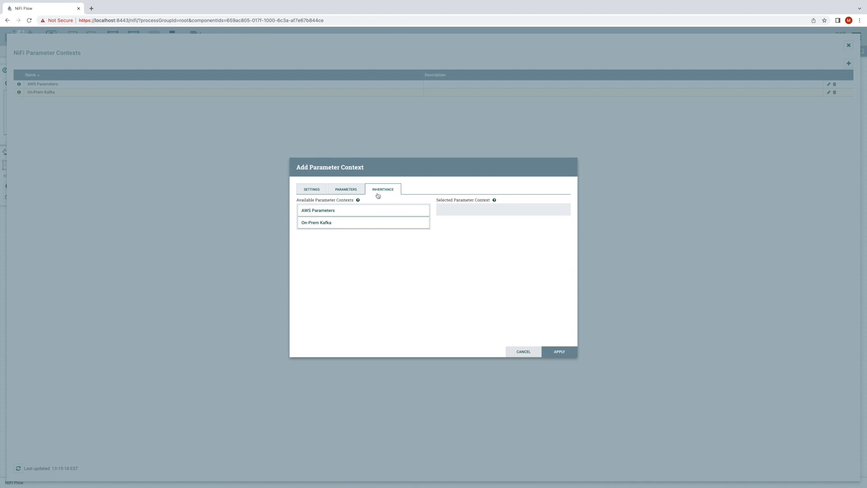
{"action": "left_click_drag", "start_coordinate": [366, 210], "coordinate": [485, 209]}
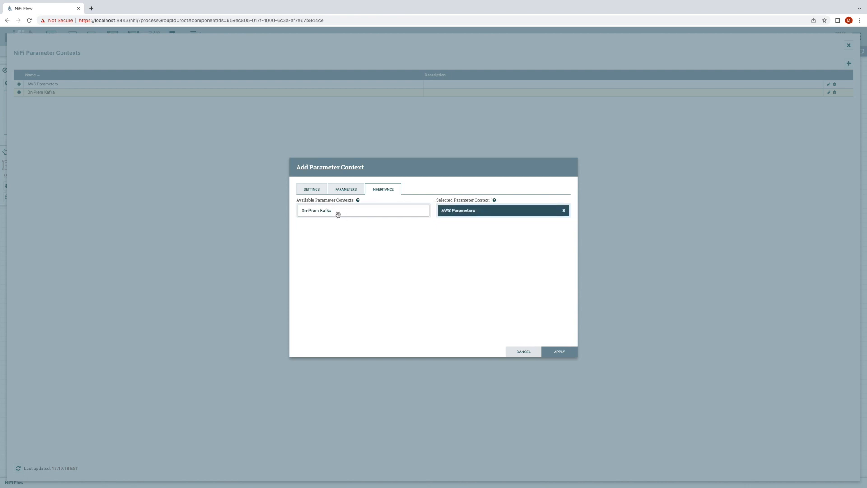
{"action": "double_click", "coordinate": [338, 213]}
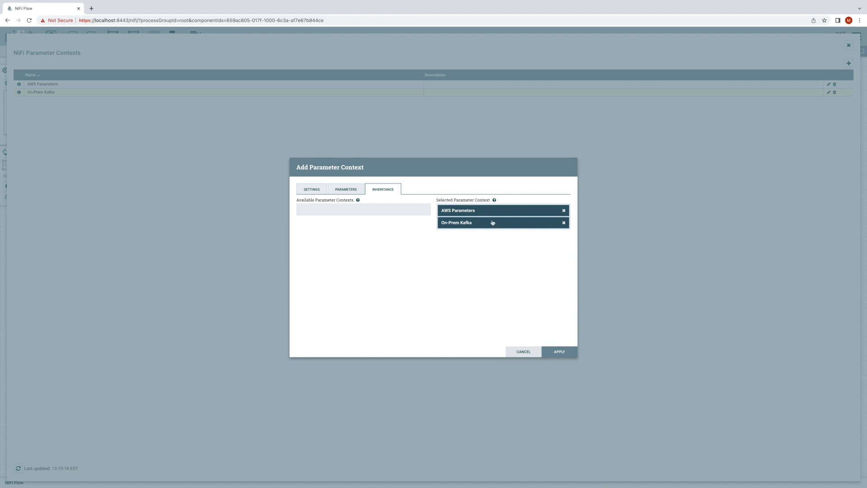
{"action": "left_click", "coordinate": [318, 193]}
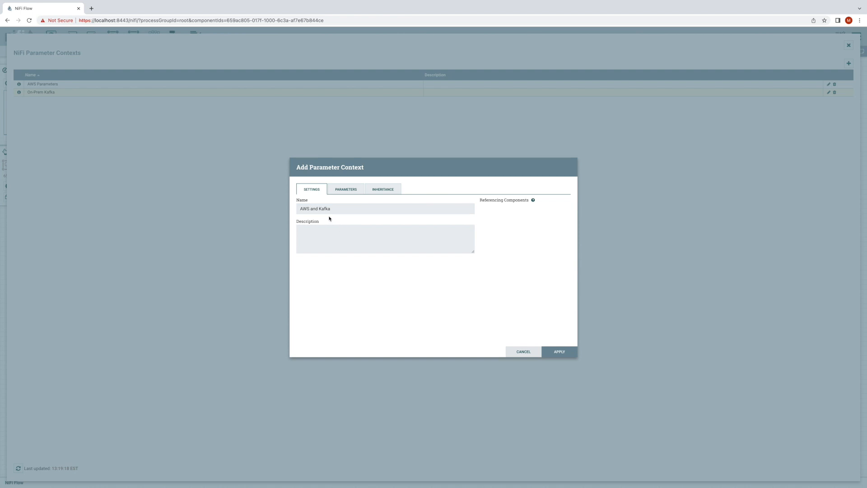
{"action": "left_click_drag", "start_coordinate": [298, 209], "coordinate": [338, 209]}
{"action": "left_click", "coordinate": [338, 209]}
- Try reordering the inherited parameter contexts by moving the first one below the second
{"action": "left_click", "coordinate": [378, 192]}
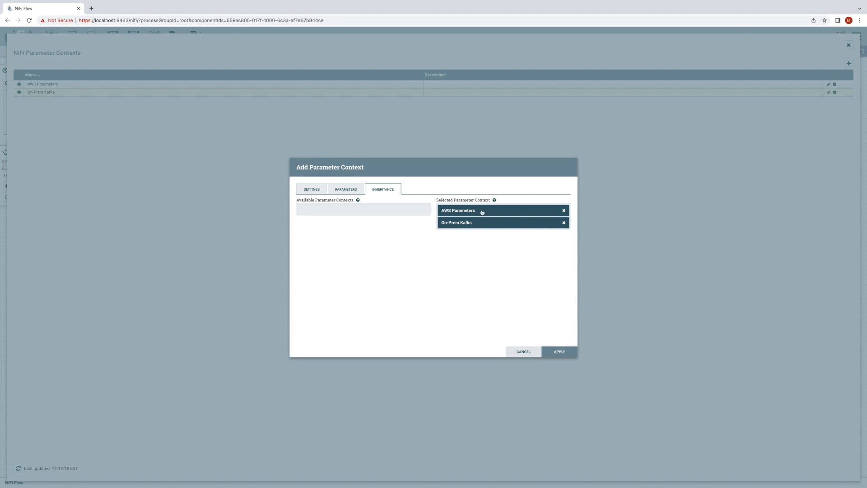
{"action": "left_click_drag", "start_coordinate": [463, 214], "coordinate": [462, 225]}
{"action": "left_click_drag", "start_coordinate": [472, 214], "coordinate": [471, 236]}
- Add a non-sensitive parameter named Kafka Topic with the value request-logs and apply the new parameter context
{"action": "left_click", "coordinate": [346, 189]}
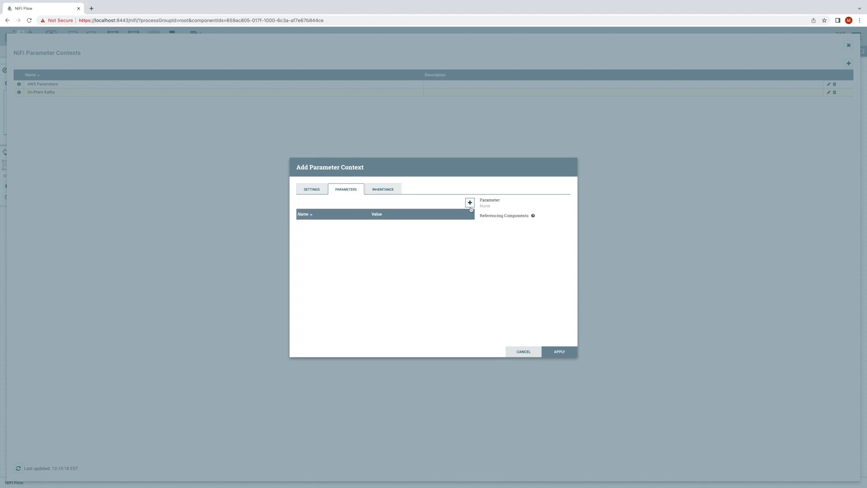
{"action": "left_click", "coordinate": [316, 190]}
{"action": "left_click", "coordinate": [348, 189]}
{"action": "left_click", "coordinate": [472, 202]}
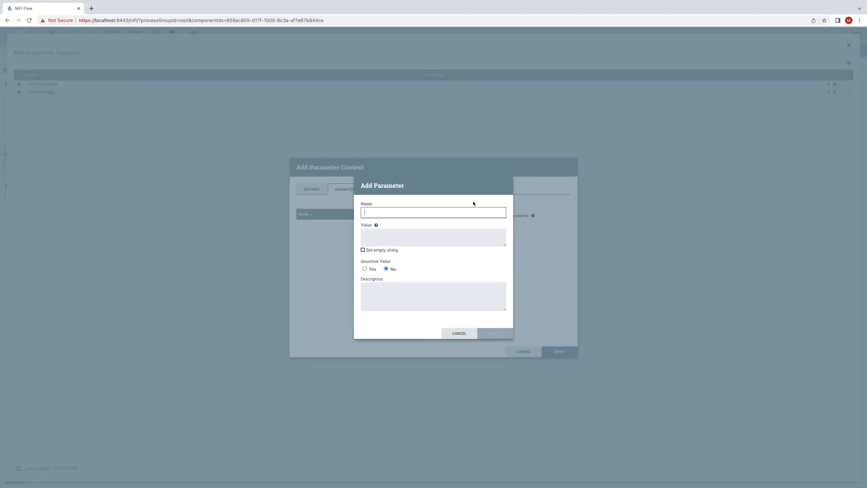
{"action": "type", "text": "Kafka Topic"}
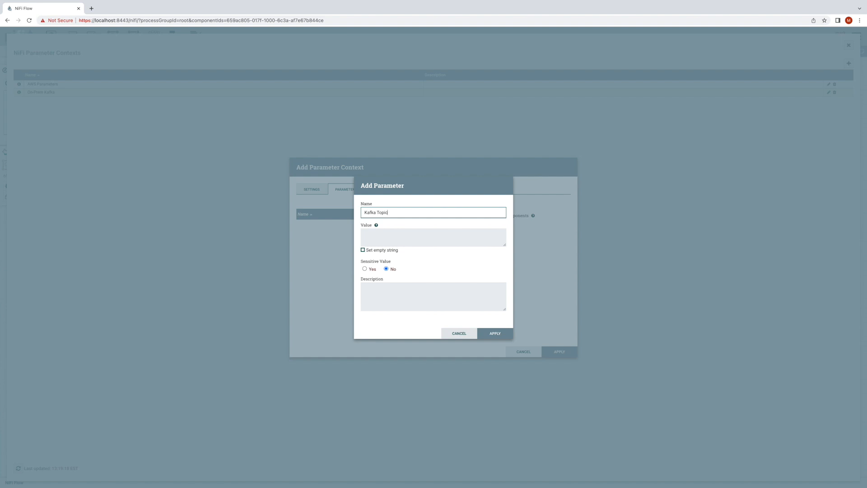
{"action": "left_click", "coordinate": [488, 239]}
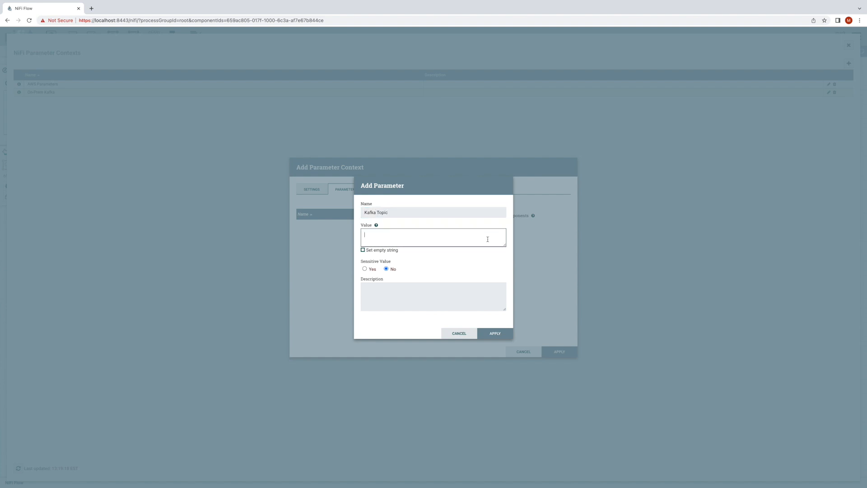
{"action": "type", "text": "request-logs"}
{"action": "left_click", "coordinate": [497, 333]}
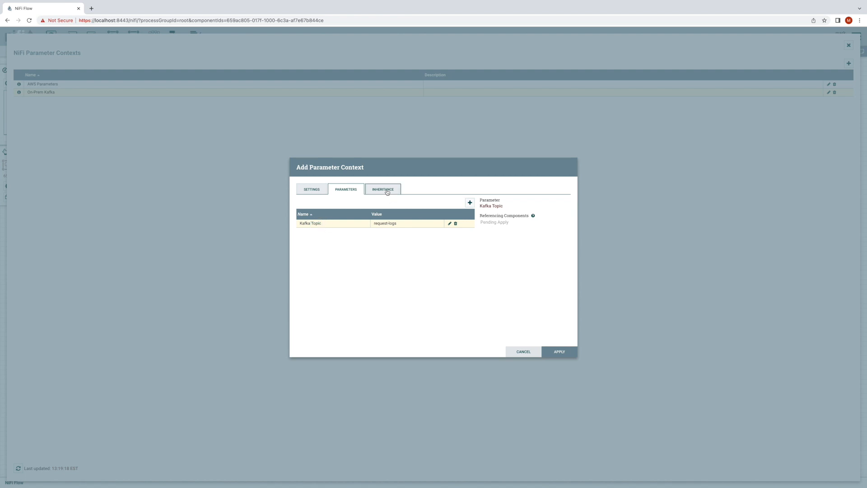
{"action": "left_click", "coordinate": [557, 351]}
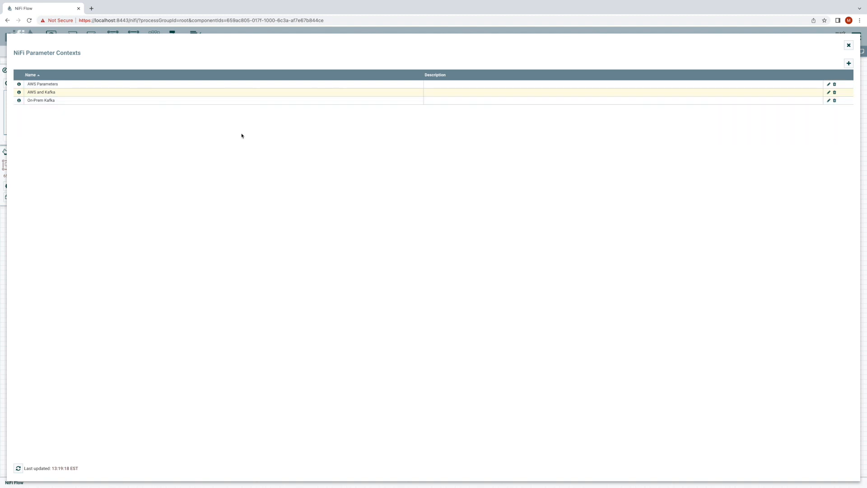
- Inspect the AWS and Kafka context's inherited parameters and the source context of ERROR_LOGS_BUCKET, leaving without changes
{"action": "left_click", "coordinate": [828, 92]}
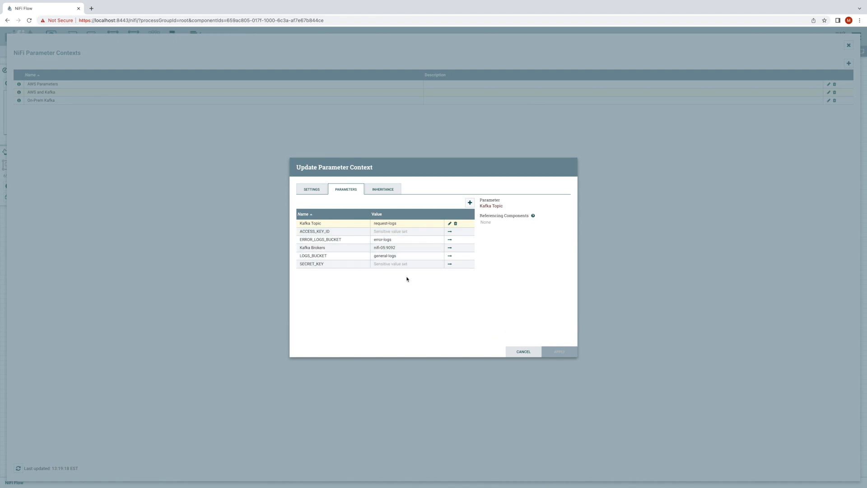
{"action": "left_click", "coordinate": [450, 241]}
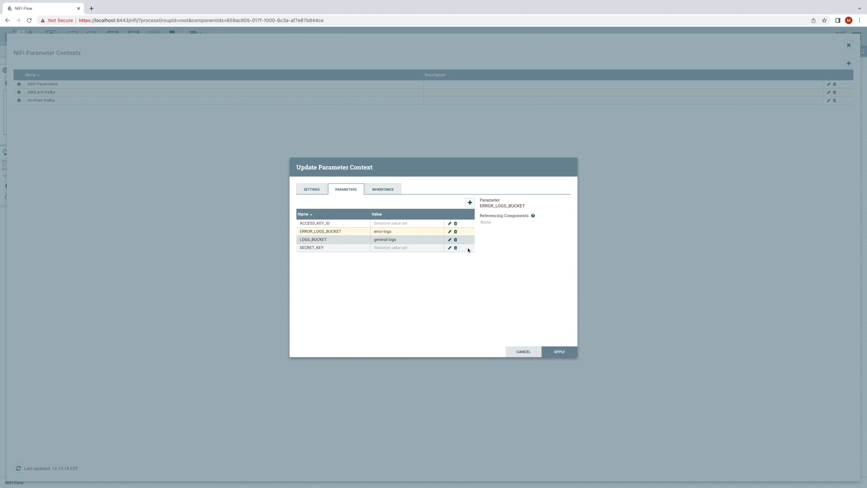
{"action": "left_click", "coordinate": [538, 352]}
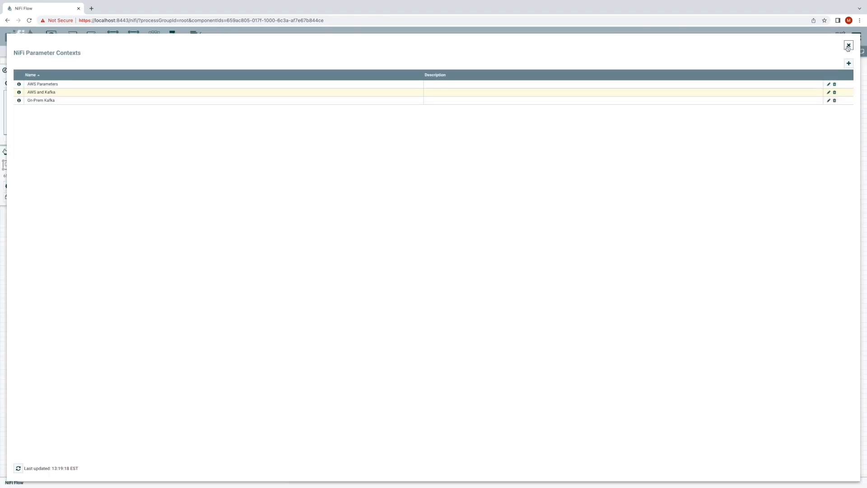
{"action": "left_click", "coordinate": [848, 45]}
- Assign the AWS and Kafka parameter context to the Kafka Logs to S3 process group and save its configuration
{"action": "right_click", "coordinate": [386, 230]}
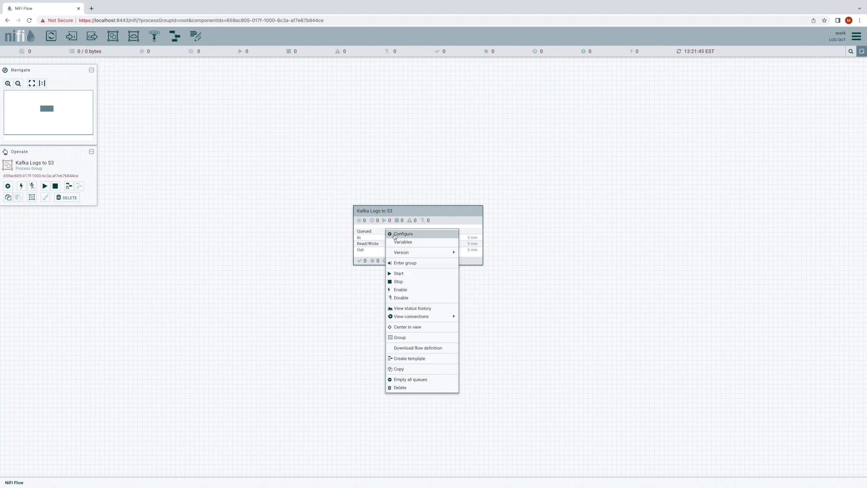
{"action": "left_click", "coordinate": [394, 234]}
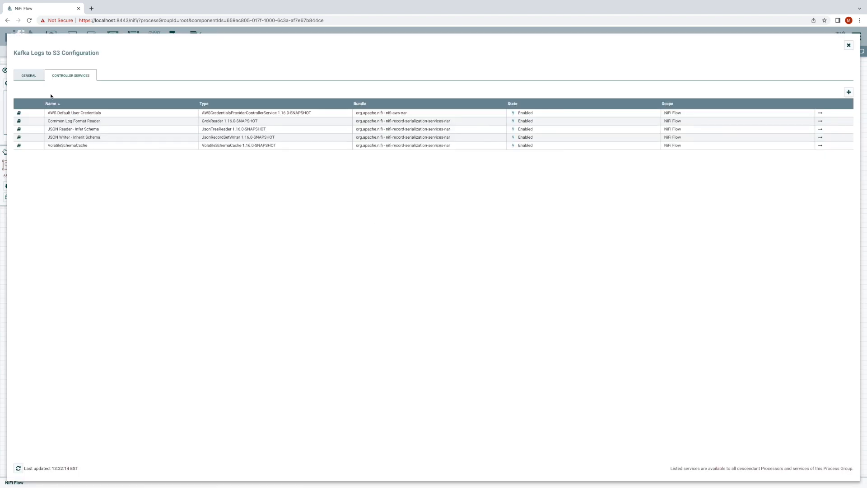
{"action": "left_click", "coordinate": [18, 78]}
{"action": "left_click", "coordinate": [69, 129]}
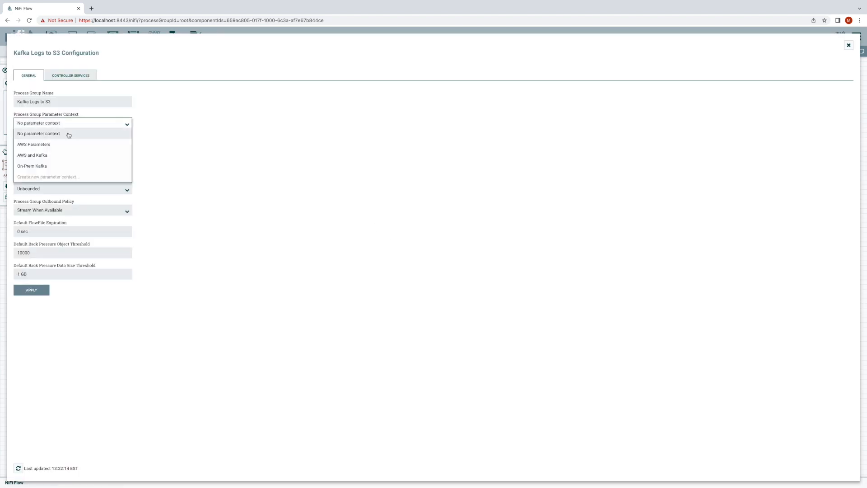
{"action": "left_click", "coordinate": [68, 156]}
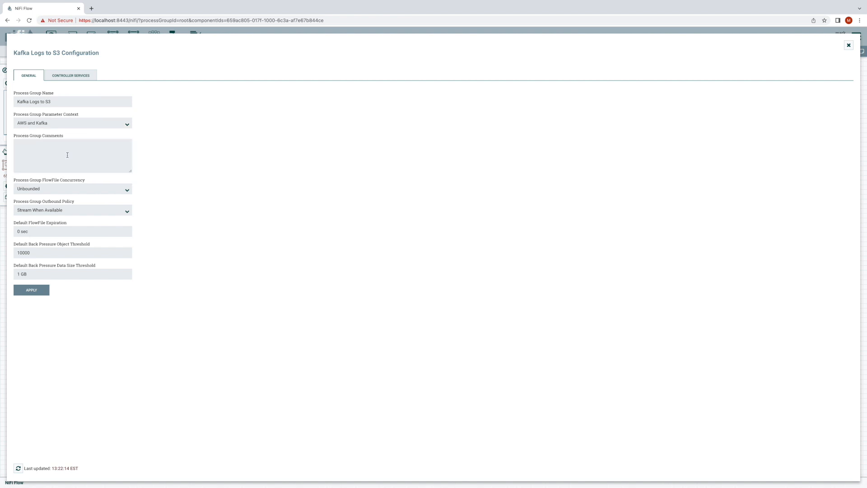
{"action": "left_click", "coordinate": [41, 294]}
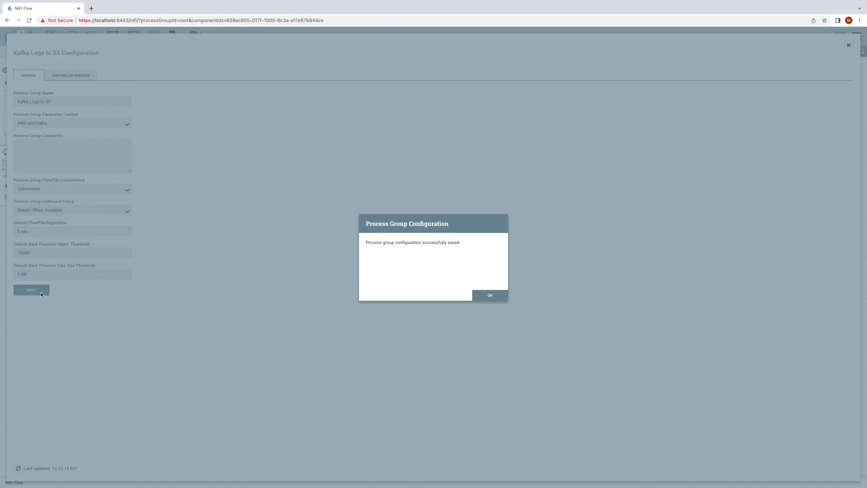
{"action": "left_click", "coordinate": [488, 295]}
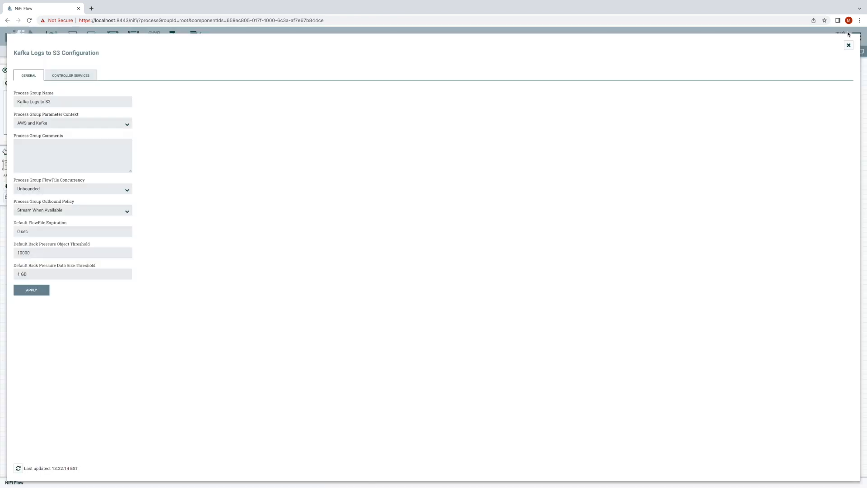
{"action": "left_click", "coordinate": [848, 45]}
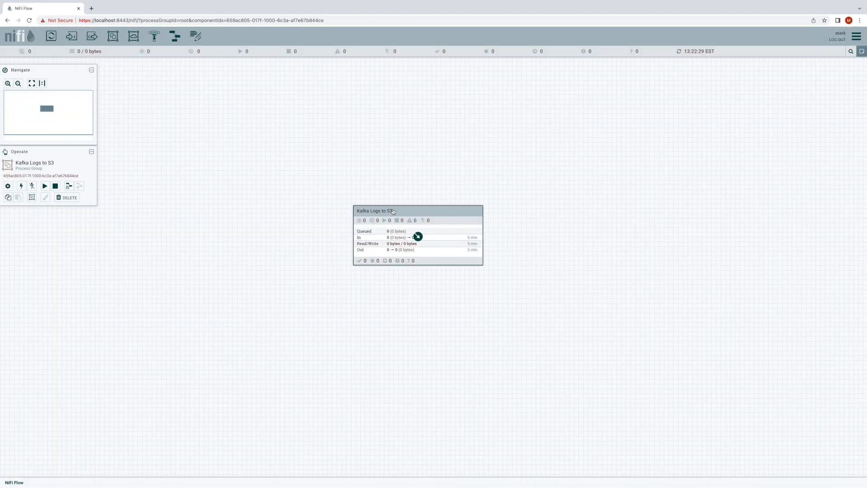
- Add a ConsumeKafkaRecord_2_6 processor inside the Kafka Logs to S3 process group
{"action": "double_click", "coordinate": [392, 211]}
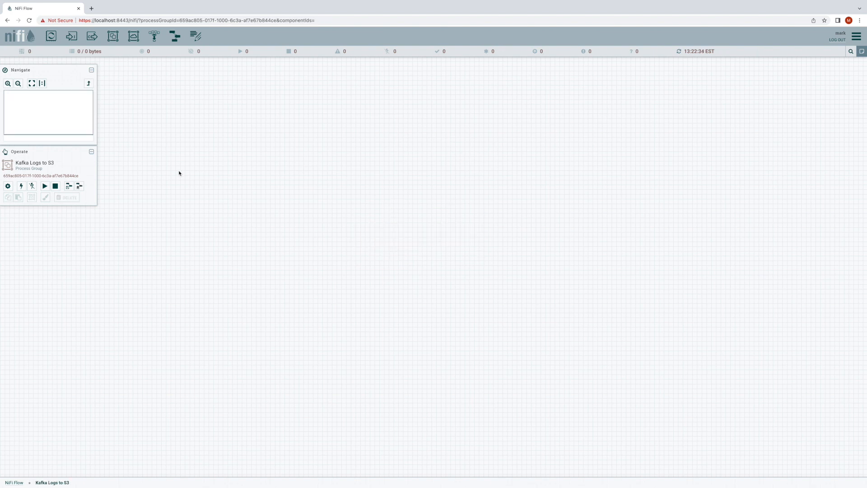
{"action": "left_click_drag", "start_coordinate": [51, 36], "coordinate": [332, 117]}
{"action": "left_click_drag", "start_coordinate": [332, 117], "coordinate": [331, 118]}
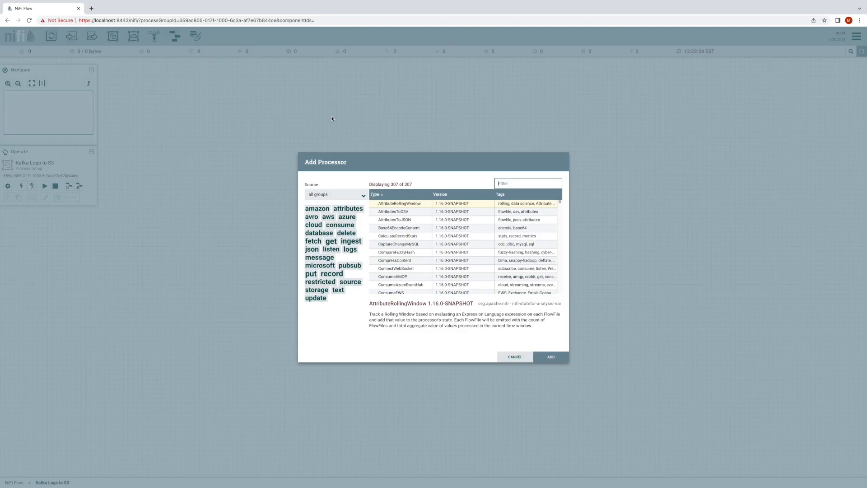
{"action": "type", "text": "consumeKafka"}
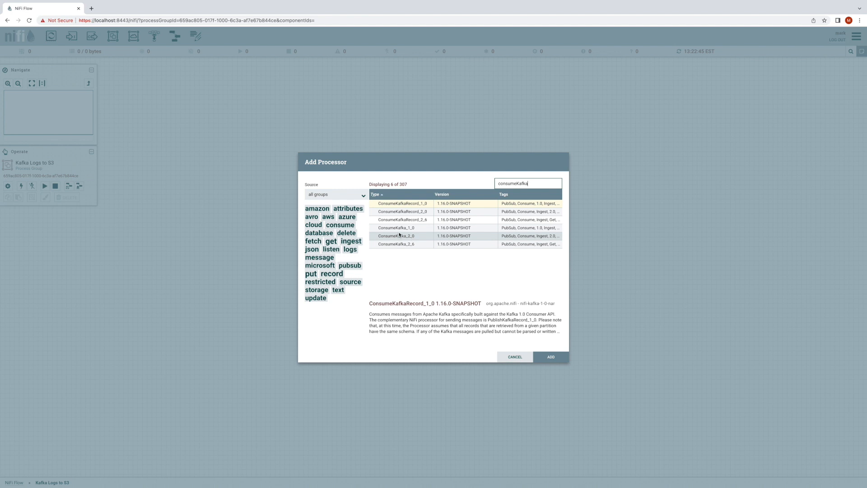
{"action": "left_click", "coordinate": [401, 220]}
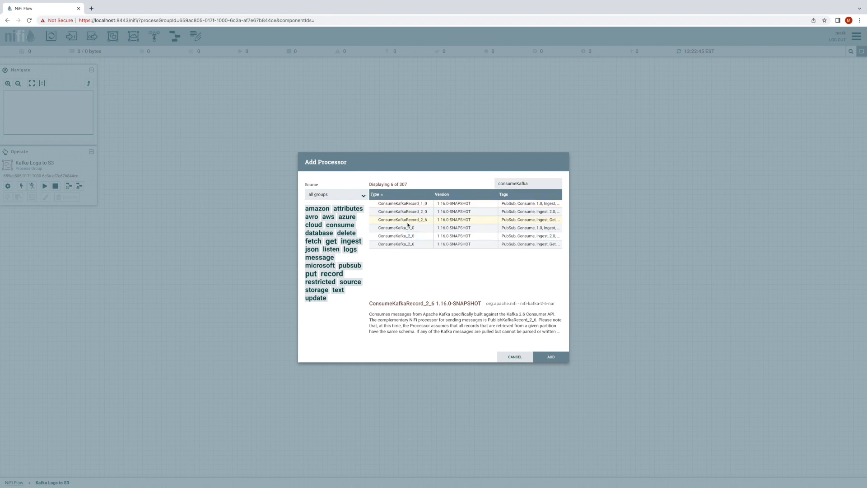
{"action": "left_click", "coordinate": [399, 244]}
{"action": "left_click", "coordinate": [423, 221]}
{"action": "double_click", "coordinate": [409, 222]}
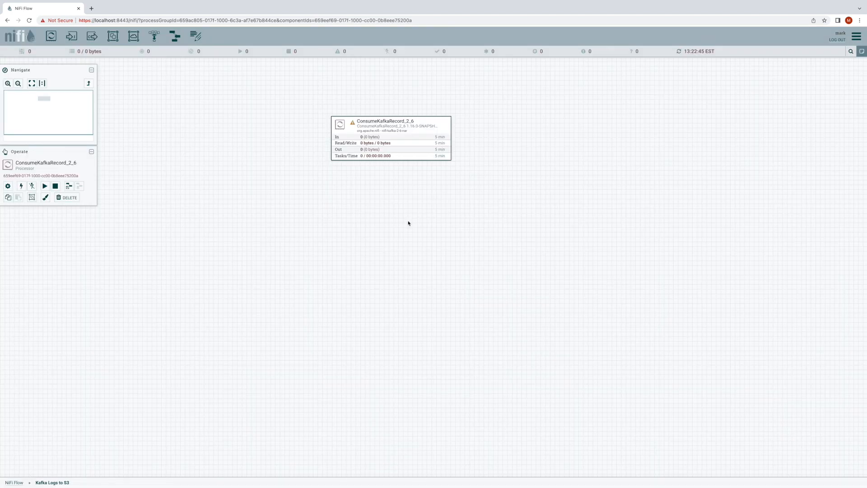
- Set the ConsumeKafkaRecord_2_6 processor's Kafka Brokers property to the parameter reference #{Kafka Brokers}
{"action": "double_click", "coordinate": [416, 137]}
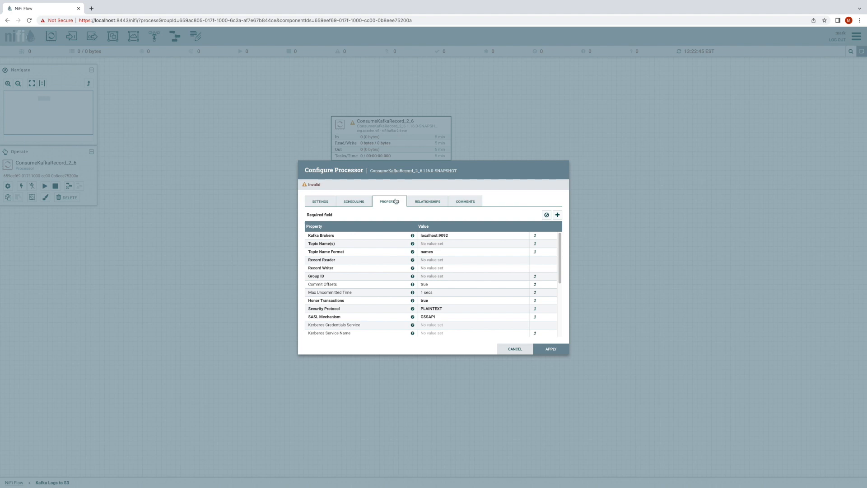
{"action": "left_click", "coordinate": [478, 235]}
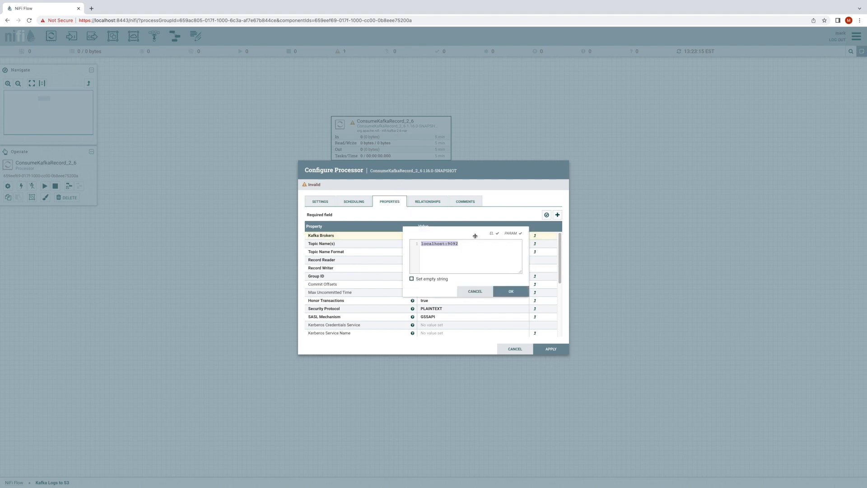
{"action": "type", "text": "#{"}
{"action": "key", "text": "ctrl+space"}
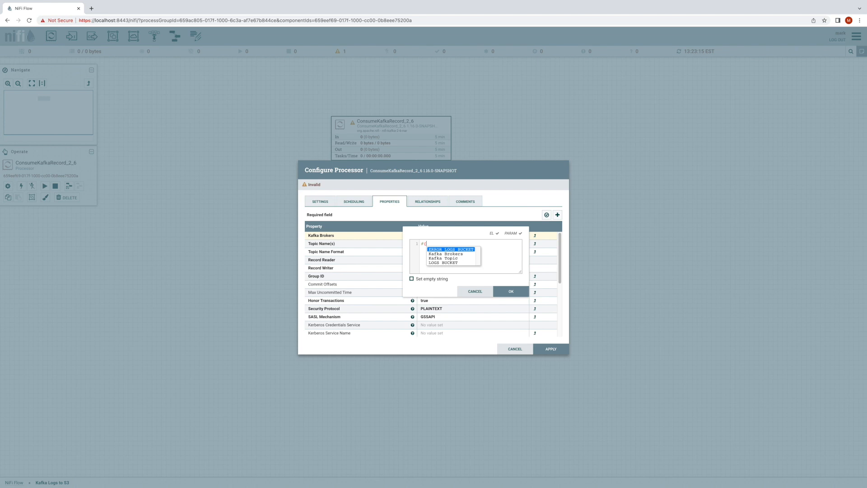
{"action": "left_click", "coordinate": [467, 255]}
{"action": "double_click", "coordinate": [467, 254]}
{"action": "type", "text": "}"}
{"action": "key", "text": "Return"}
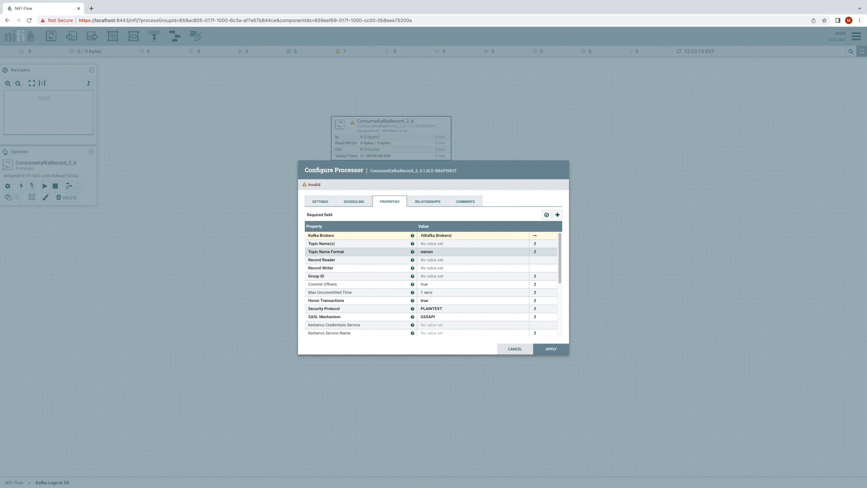
- Set the processor's Topic Name(s) property to the parameter reference #{Kafka Topic}
{"action": "left_click", "coordinate": [470, 244]}
{"action": "type", "text": "#{"}
{"action": "key", "text": "ctrl+space"}
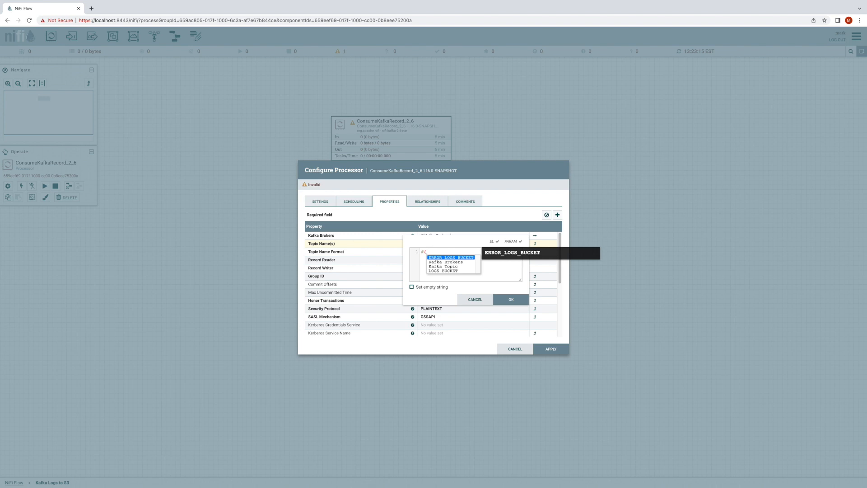
{"action": "left_click", "coordinate": [458, 266]}
{"action": "double_click", "coordinate": [458, 266]}
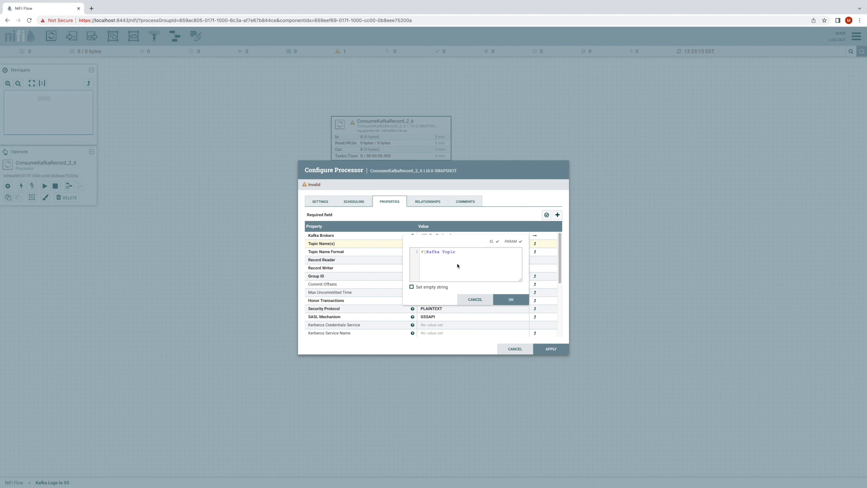
{"action": "left_click", "coordinate": [423, 252]}
{"action": "type", "text": "}"}
{"action": "left_click", "coordinate": [506, 299]}
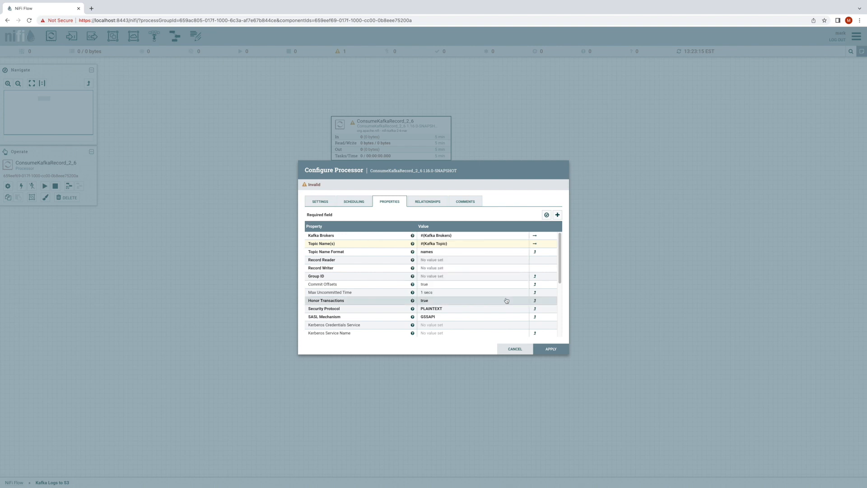
- Assign Common Log Format Reader as the Record Reader and JSON Writer - Inherit Schema as the Record Writer
{"action": "left_click", "coordinate": [469, 262]}
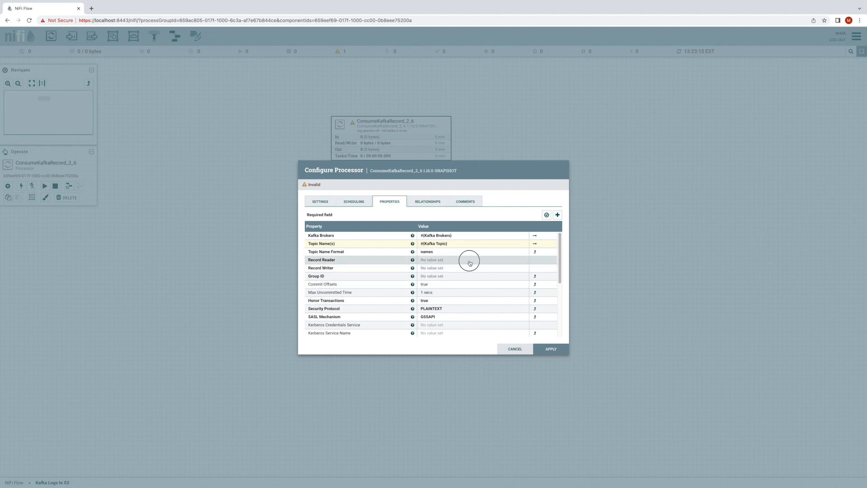
{"action": "left_click", "coordinate": [470, 261]}
{"action": "left_click", "coordinate": [471, 264]}
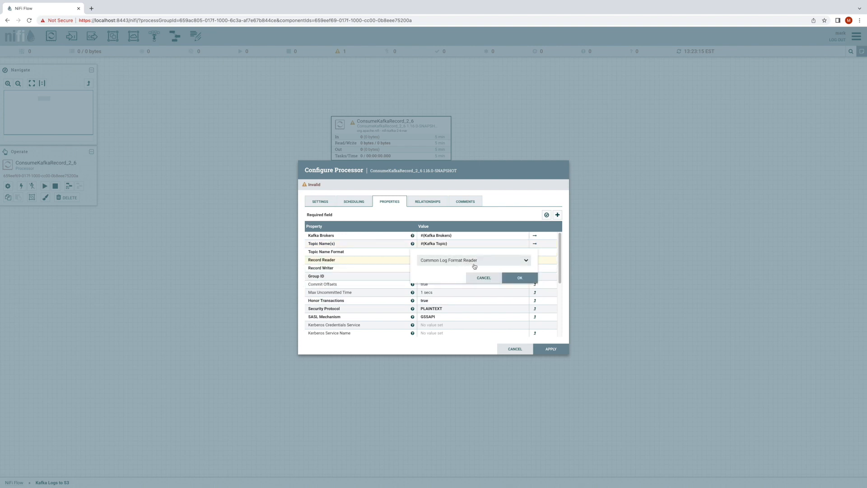
{"action": "left_click", "coordinate": [516, 281]}
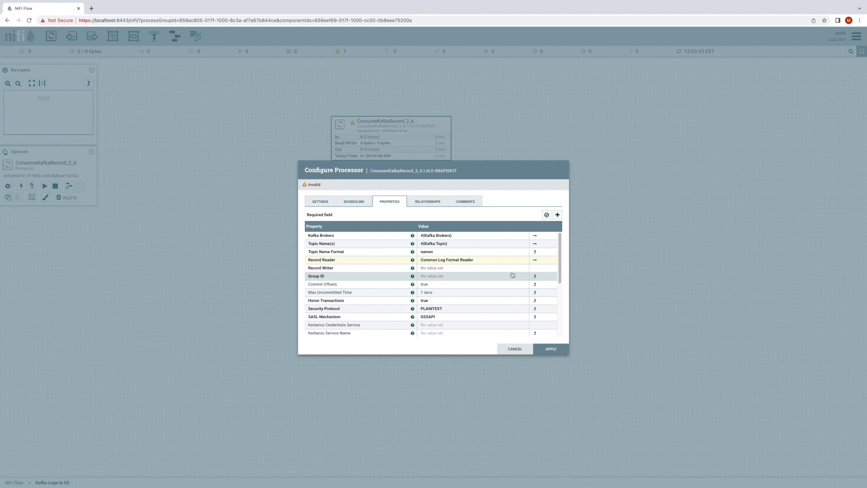
{"action": "left_click", "coordinate": [473, 268]}
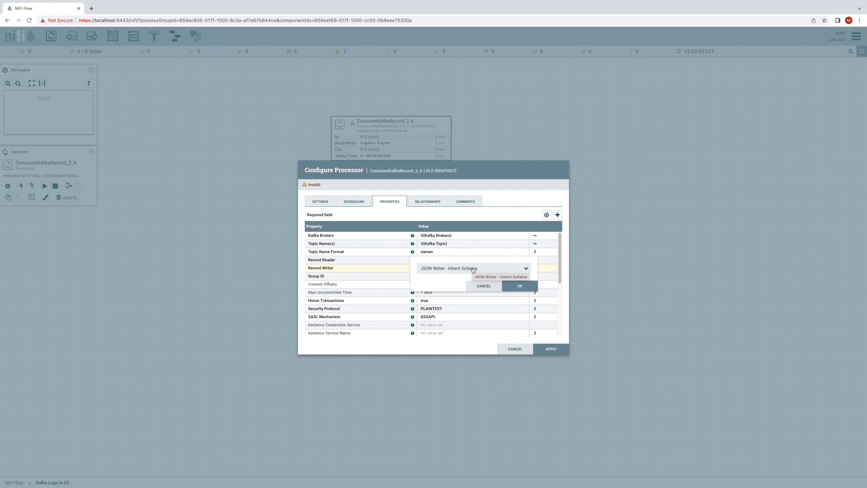
{"action": "left_click", "coordinate": [521, 286]}
- Set the processor's Group ID to consume-logs and its Offset Reset to earliest
{"action": "left_click", "coordinate": [501, 278]}
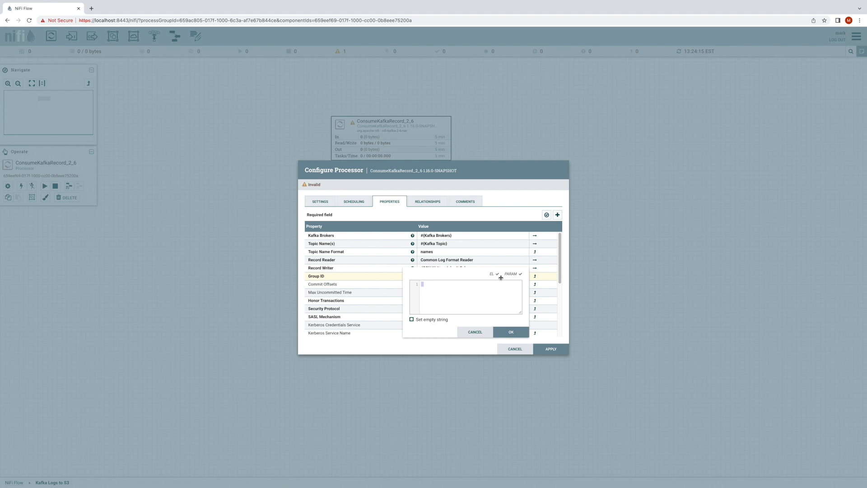
{"action": "type", "text": "consume-logs"}
{"action": "key", "text": "Return"}
{"action": "scroll", "coordinate": [497, 291], "scroll_direction": "down", "scroll_amount": 3}
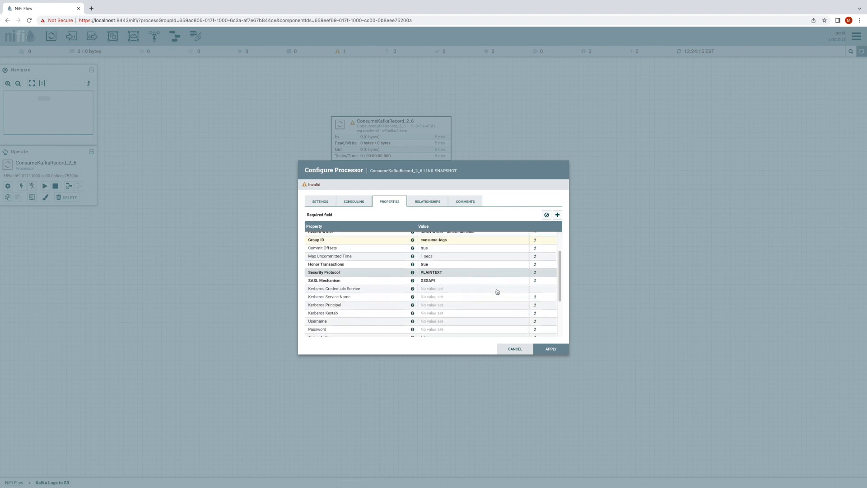
{"action": "scroll", "coordinate": [497, 292], "scroll_direction": "down", "scroll_amount": 2}
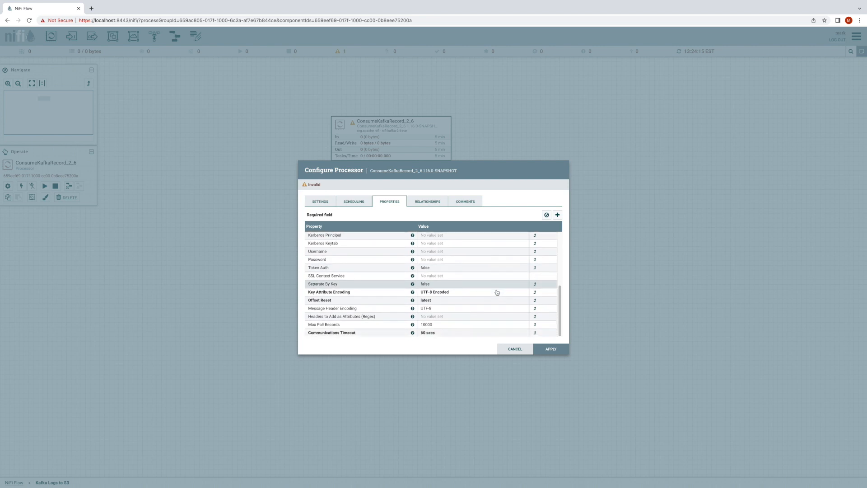
{"action": "left_click", "coordinate": [476, 304]}
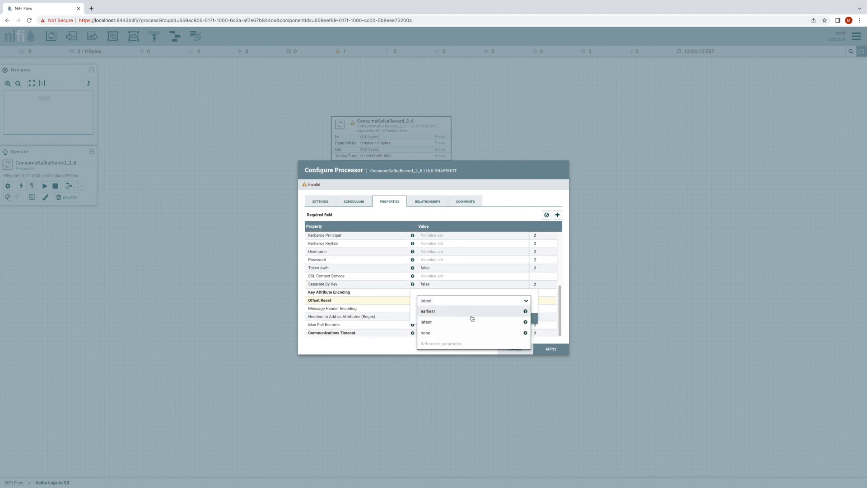
{"action": "left_click", "coordinate": [474, 314]}
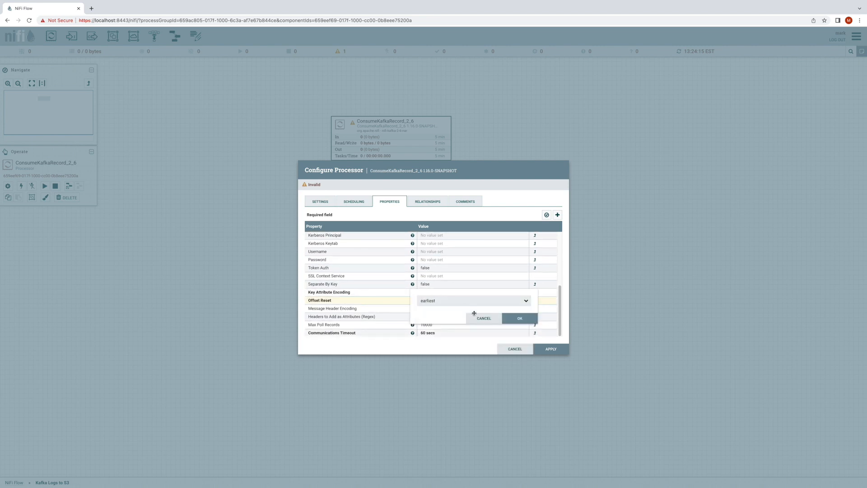
{"action": "left_click", "coordinate": [508, 321]}
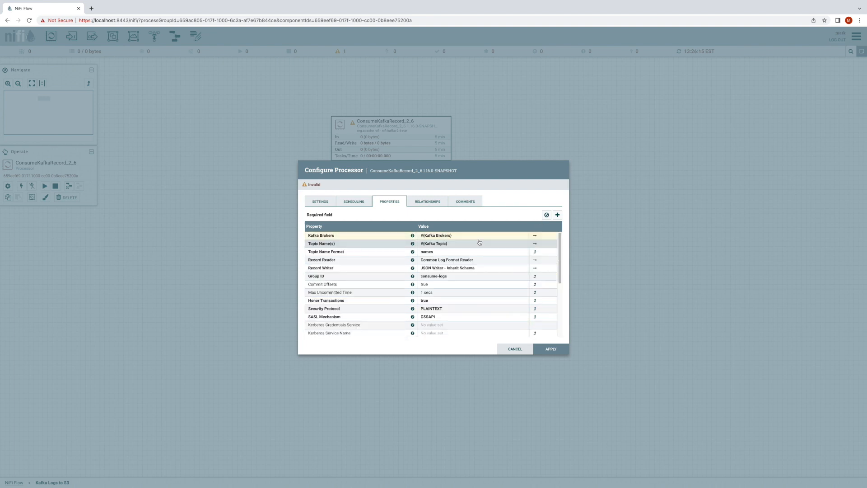
- Verify the processor's properties without attribute values and examine the validation, offset and record parsing results
{"action": "left_click", "coordinate": [546, 215]}
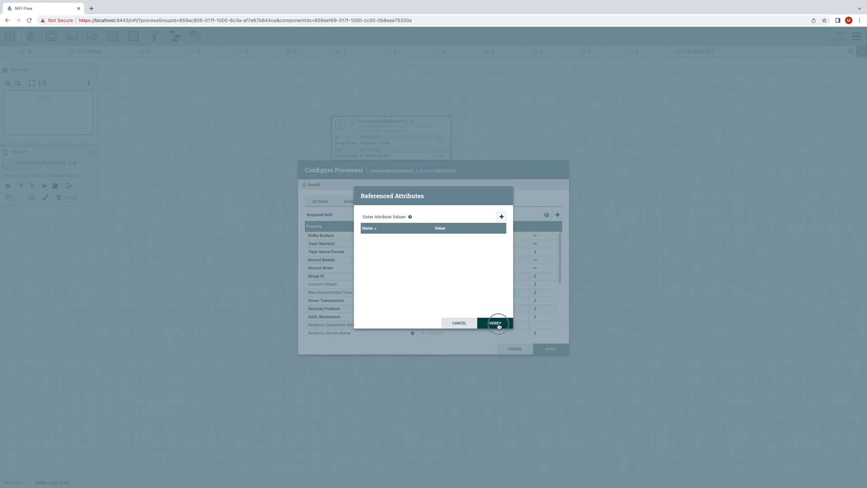
{"action": "left_click", "coordinate": [495, 324]}
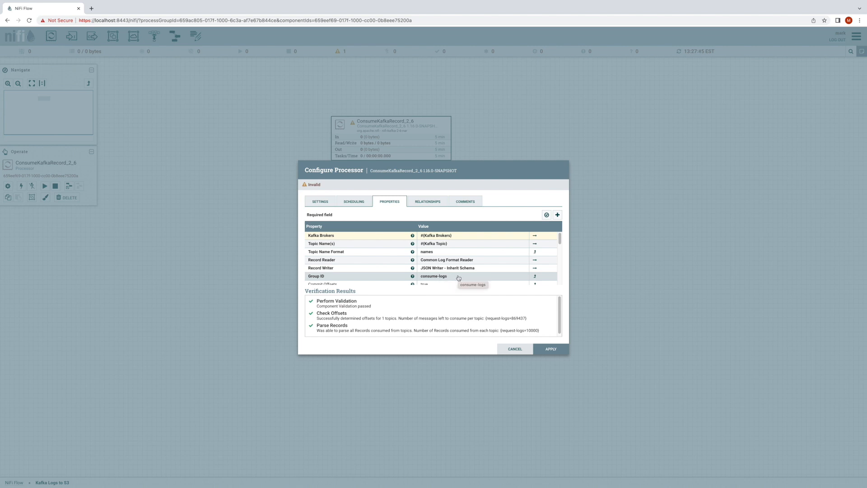
{"action": "left_click_drag", "start_coordinate": [318, 302], "coordinate": [372, 308]}
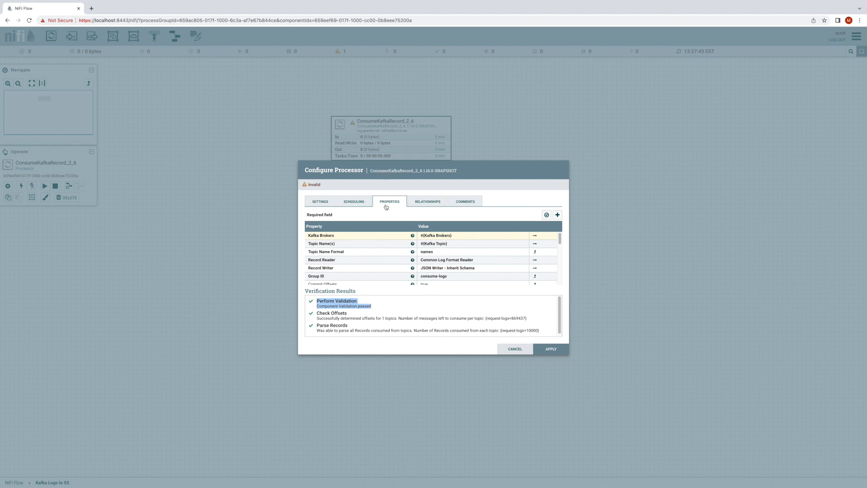
{"action": "double_click", "coordinate": [328, 319]}
{"action": "left_click_drag", "start_coordinate": [328, 319], "coordinate": [520, 319]}
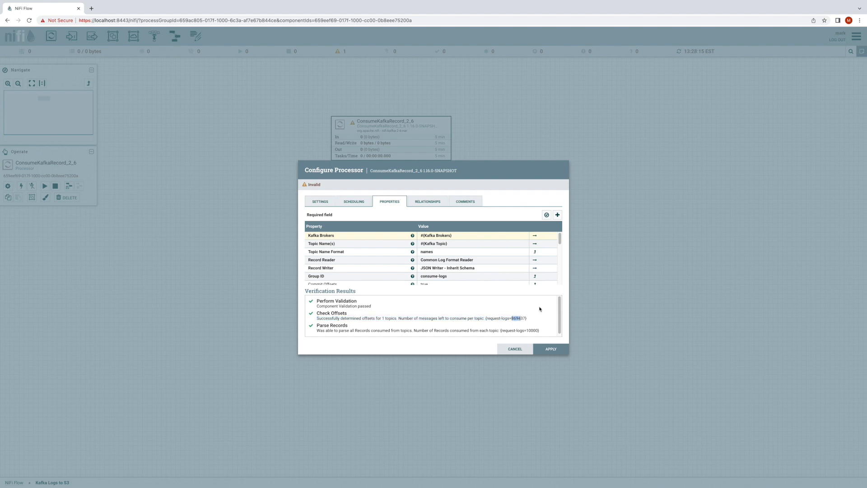
{"action": "left_click", "coordinate": [518, 318]}
{"action": "left_click_drag", "start_coordinate": [528, 330], "coordinate": [531, 331]}
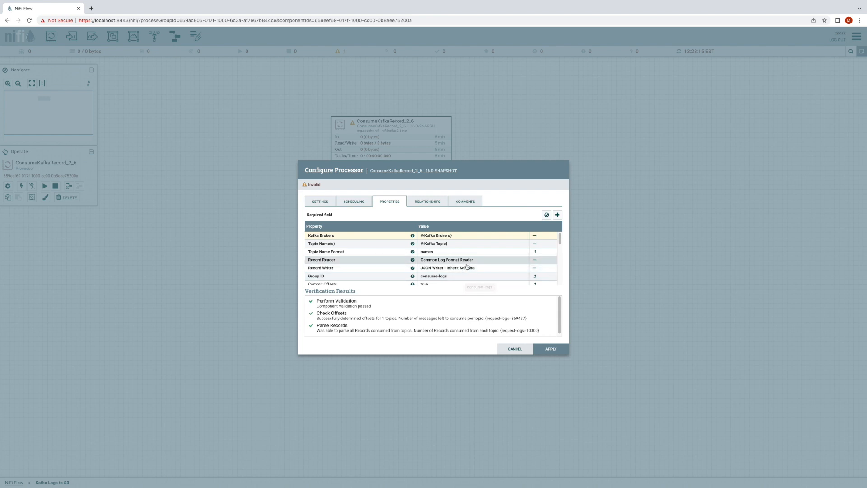
- Change Topic Name(s) to json and run the property verification on the processor again
{"action": "left_click", "coordinate": [470, 243]}
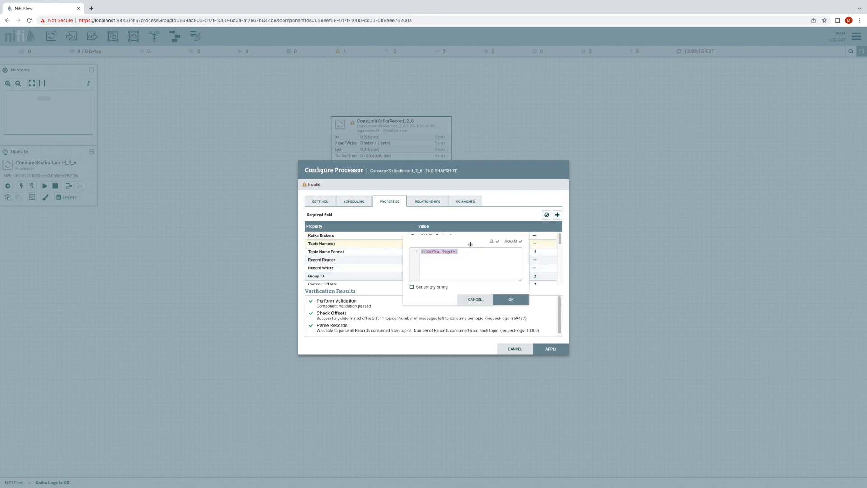
{"action": "key", "text": "BackSpace"}
{"action": "type", "text": "json"}
{"action": "key", "text": "Return"}
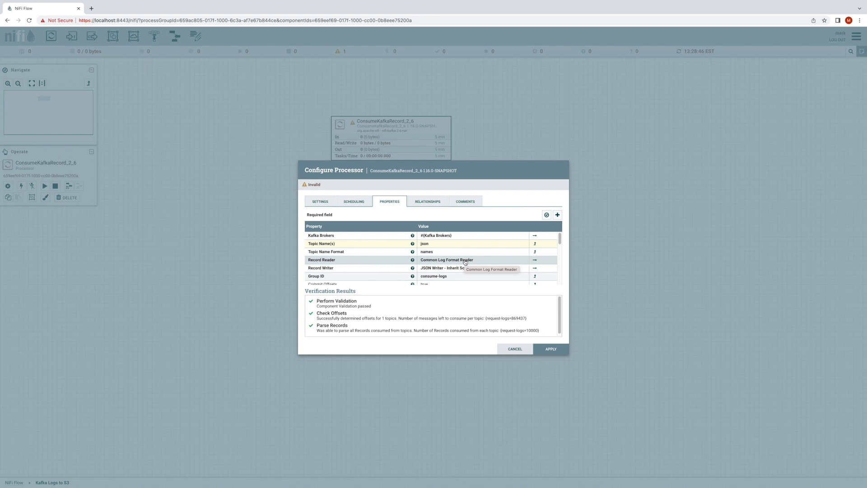
{"action": "left_click", "coordinate": [547, 215]}
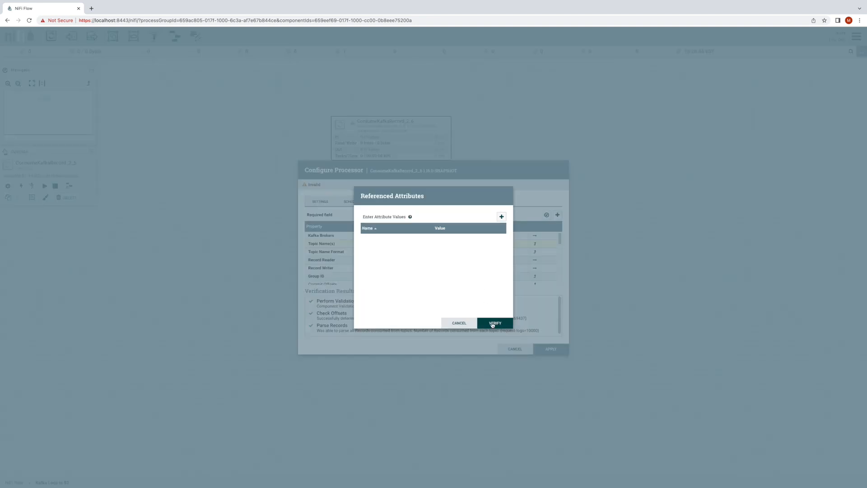
{"action": "left_click", "coordinate": [493, 324]}
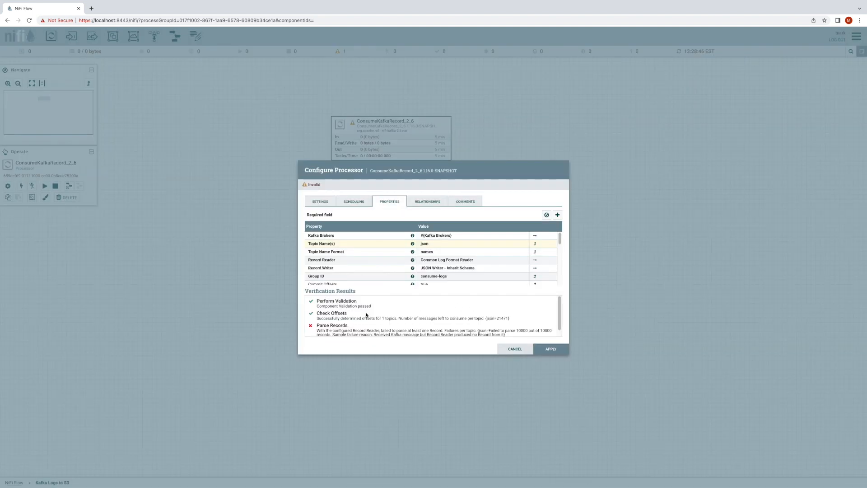
- Examine the validation, offset and record parsing results for the json topic
{"action": "left_click_drag", "start_coordinate": [317, 301], "coordinate": [373, 309]}
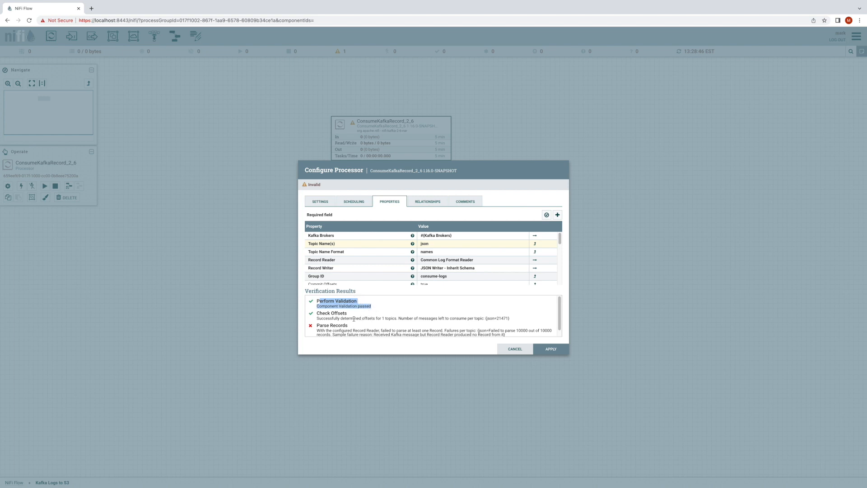
{"action": "left_click_drag", "start_coordinate": [502, 318], "coordinate": [508, 318]}
{"action": "left_click", "coordinate": [508, 317]}
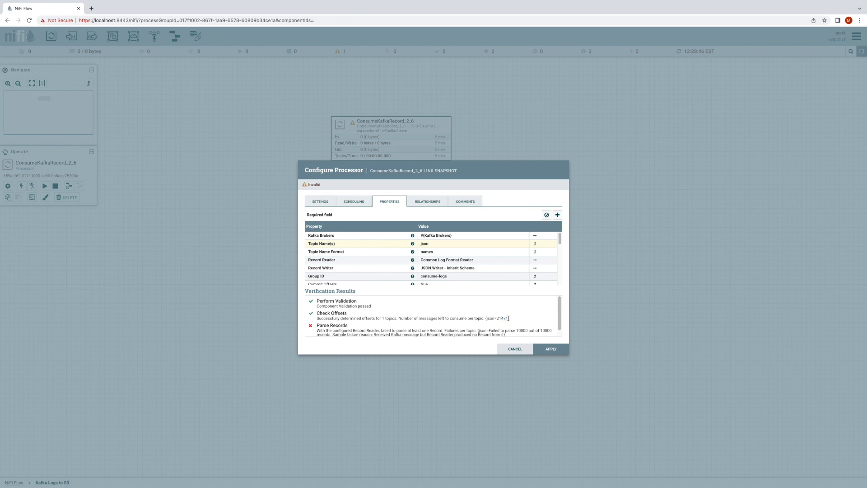
{"action": "left_click_drag", "start_coordinate": [324, 325], "coordinate": [445, 325]}
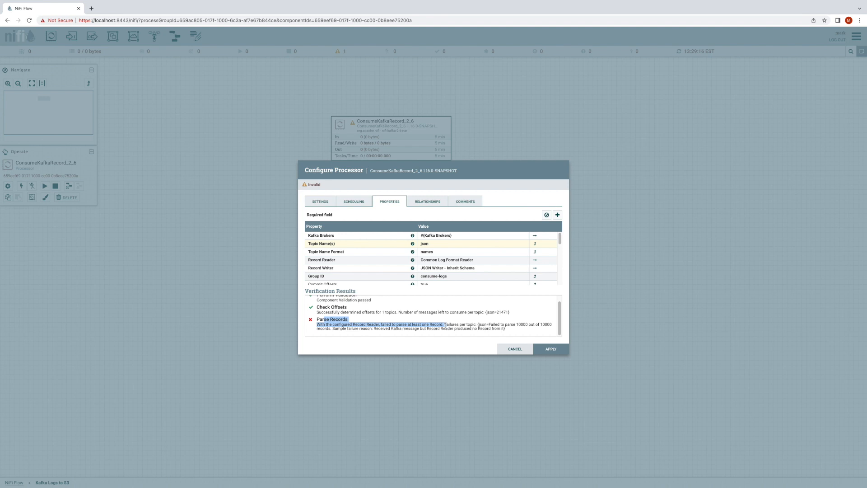
- Replace the json topic in Topic Name(s) with the parameter reference #{Kafka Topic}
{"action": "left_click", "coordinate": [450, 244]}
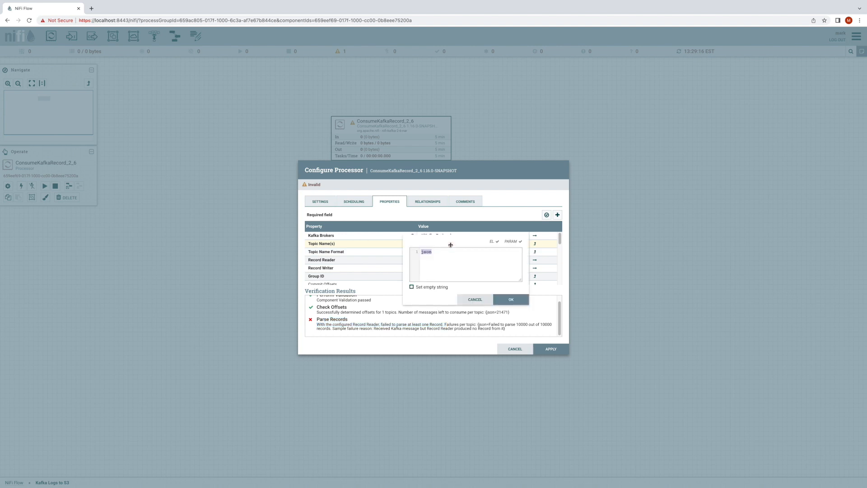
{"action": "key", "text": "BackSpace"}
{"action": "type", "text": "#{"}
{"action": "key", "text": "ctrl+space"}
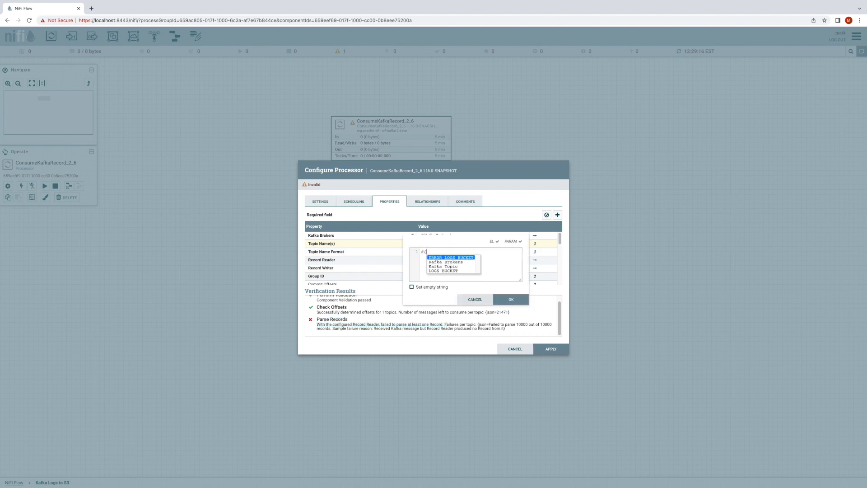
{"action": "key", "text": "Down"}
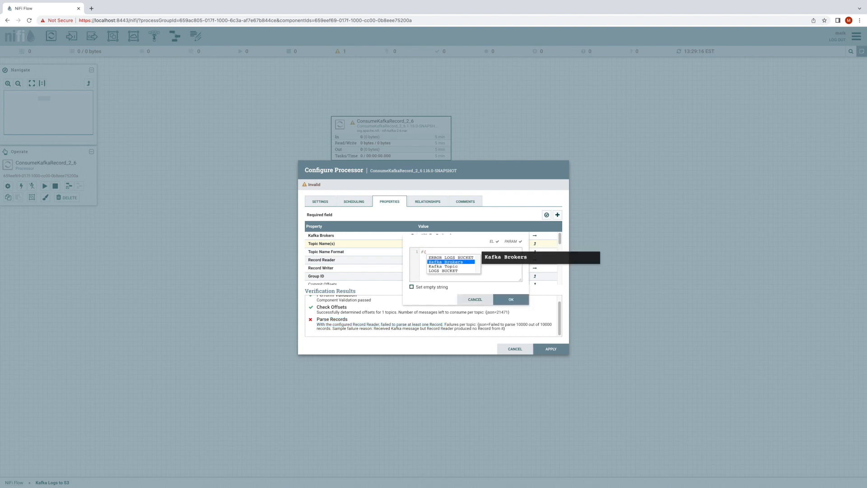
{"action": "left_click", "coordinate": [456, 266]}
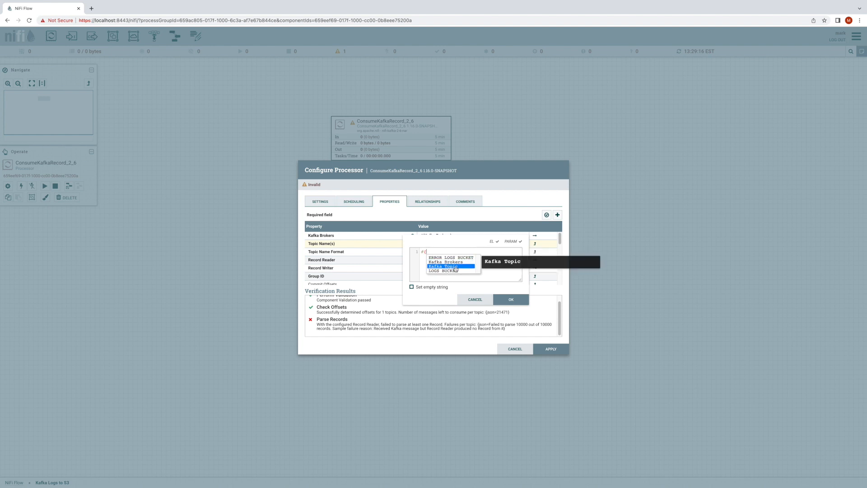
{"action": "double_click", "coordinate": [456, 267]}
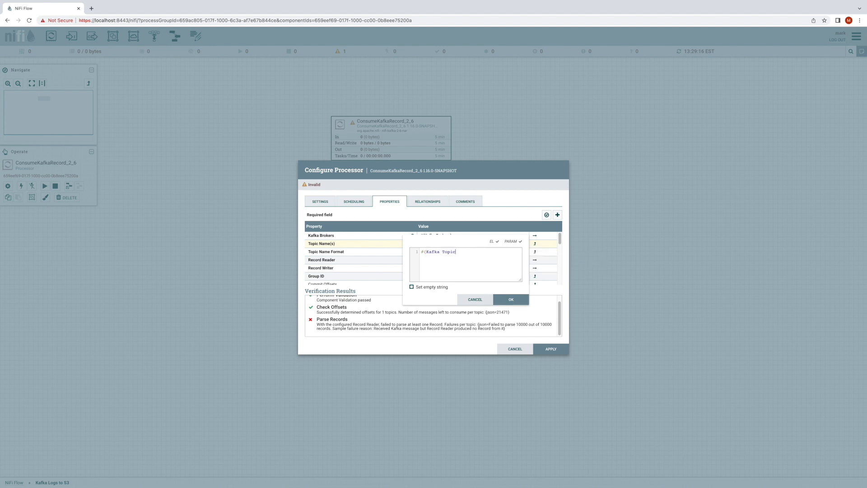
{"action": "left_click", "coordinate": [519, 299]}
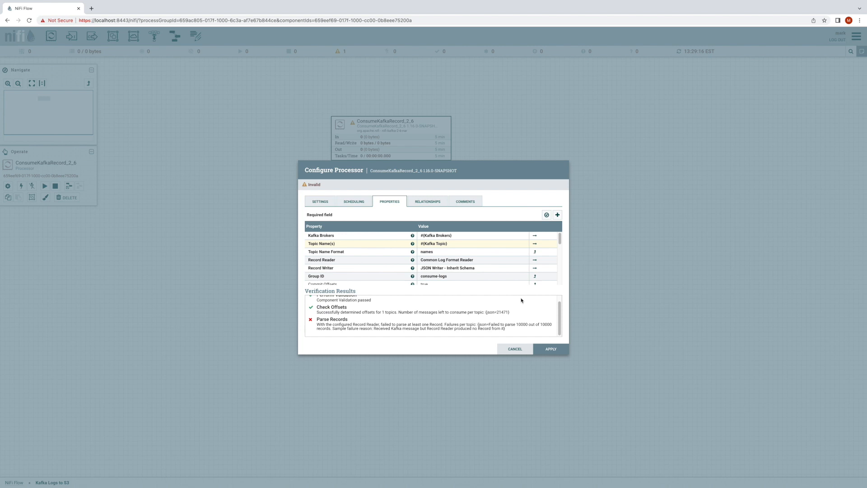
- Apply the Kafka consumer's property changes and check its validation messages and configured properties
{"action": "left_click", "coordinate": [551, 350]}
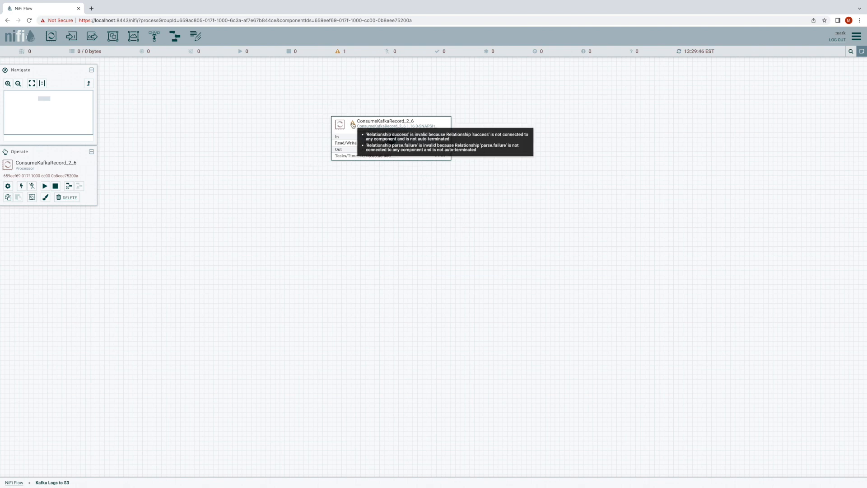
{"action": "mouse_move", "coordinate": [352, 124]}
{"action": "double_click", "coordinate": [353, 125]}
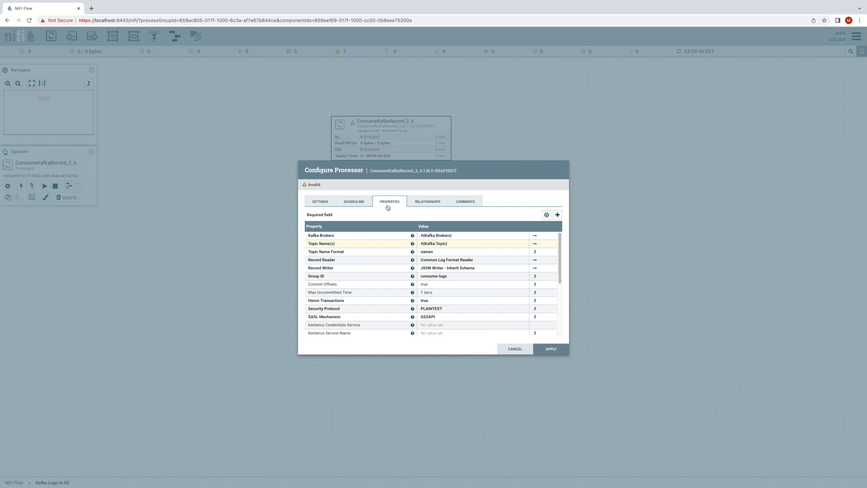
{"action": "left_click", "coordinate": [515, 350]}
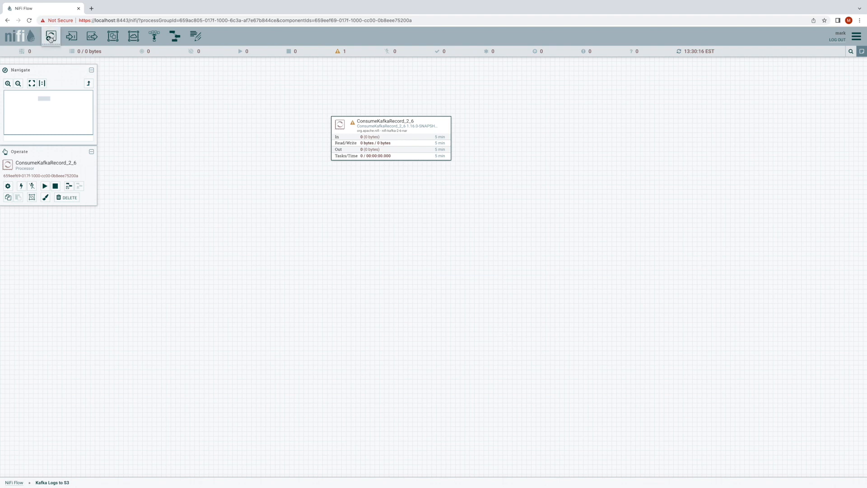
- Add a PutS3Object processor to the canvas and place it below the Kafka consumer, leaving room between them
{"action": "left_click_drag", "start_coordinate": [50, 37], "coordinate": [332, 197]}
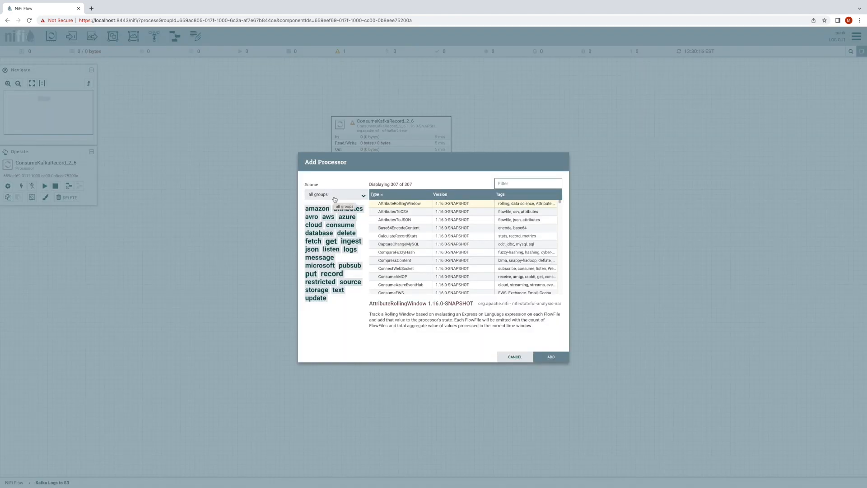
{"action": "type", "text": "PutS3"}
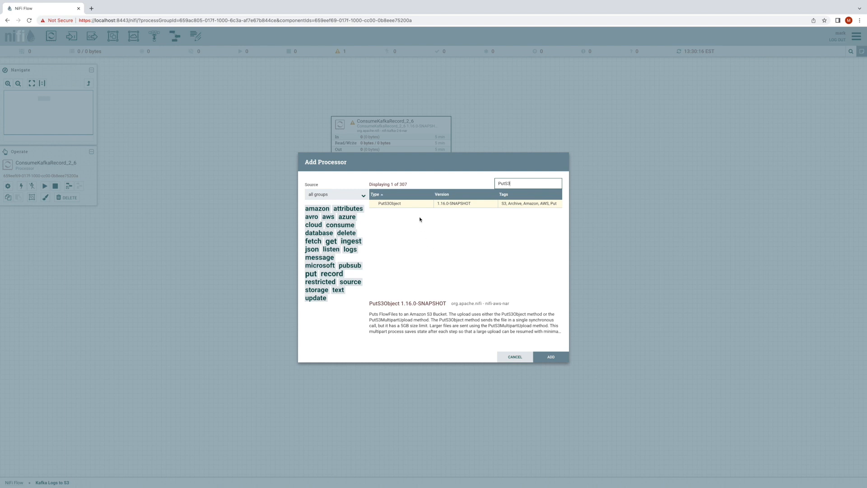
{"action": "left_click", "coordinate": [549, 356]}
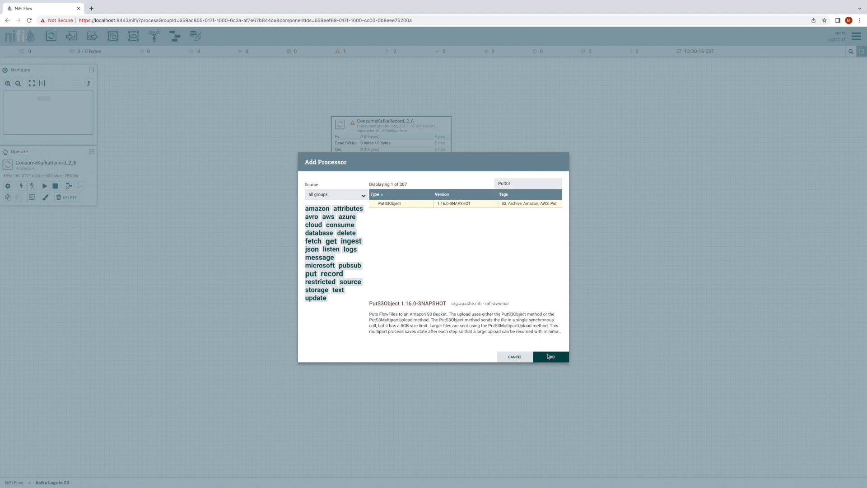
{"action": "left_click_drag", "start_coordinate": [389, 220], "coordinate": [421, 293]}
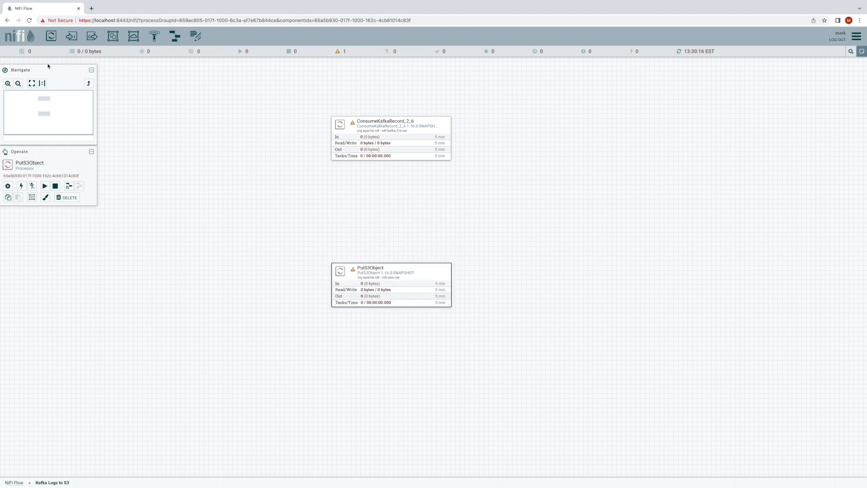
- Add a MergeRecord processor between ConsumeKafkaRecord_2_6 and PutS3Object
{"action": "left_click_drag", "start_coordinate": [51, 37], "coordinate": [337, 182]}
{"action": "type", "text": "MergeReco"}
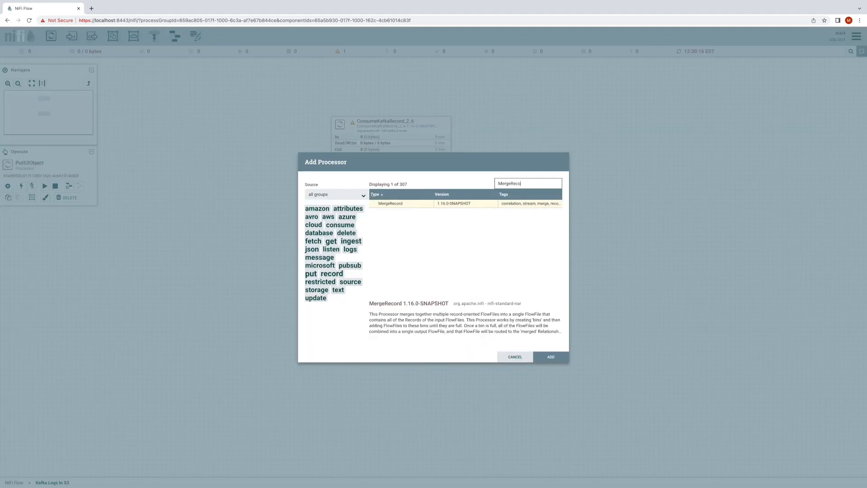
{"action": "double_click", "coordinate": [392, 204]}
- Connect ConsumeKafkaRecord_2_6 to MergeRecord for the success relationship
{"action": "left_click_drag", "start_coordinate": [390, 141], "coordinate": [400, 205]}
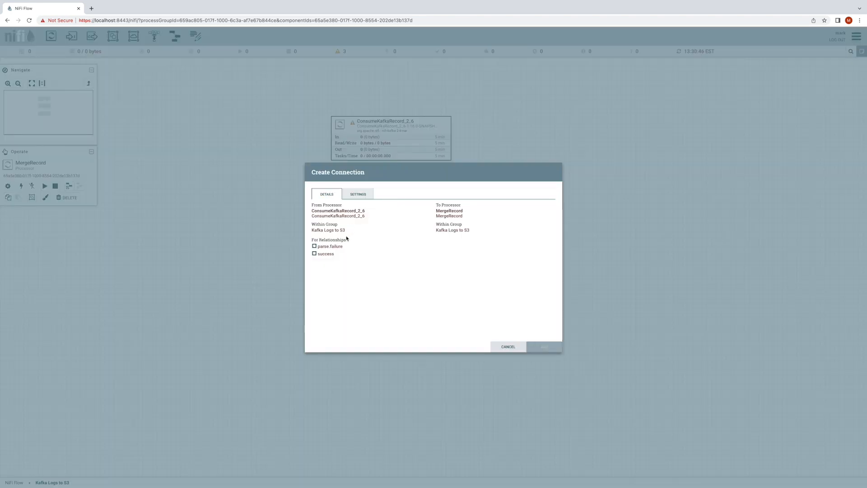
{"action": "left_click", "coordinate": [327, 254]}
{"action": "left_click", "coordinate": [529, 349]}
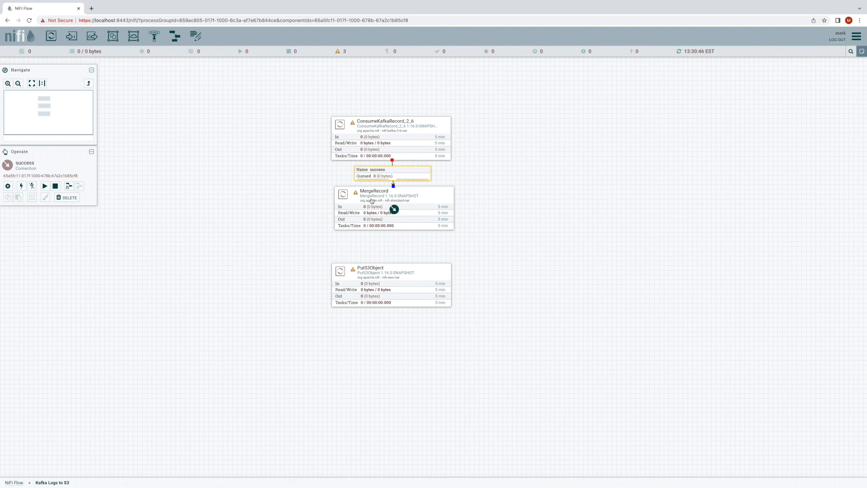
- Set MergeRecord's Record Reader to JSON Reader - Infer Schema and Record Writer to JSON Writer - Inherit Schema
{"action": "double_click", "coordinate": [371, 200]}
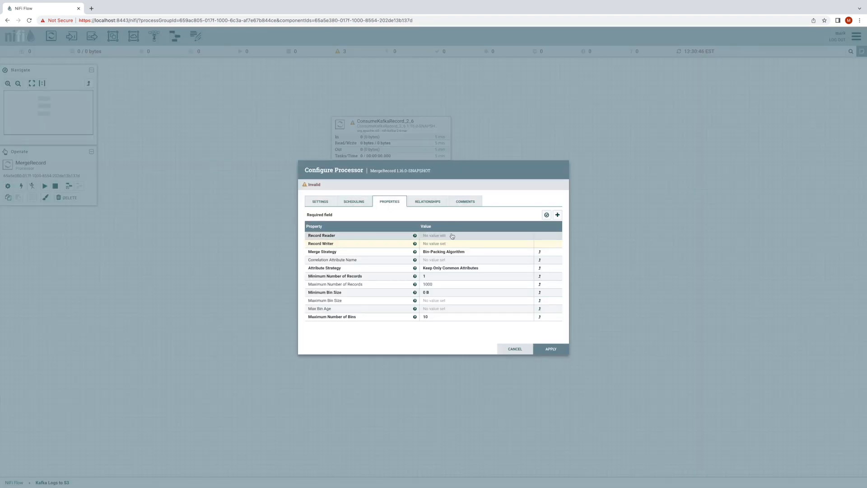
{"action": "left_click", "coordinate": [452, 235]}
{"action": "left_click", "coordinate": [452, 236]}
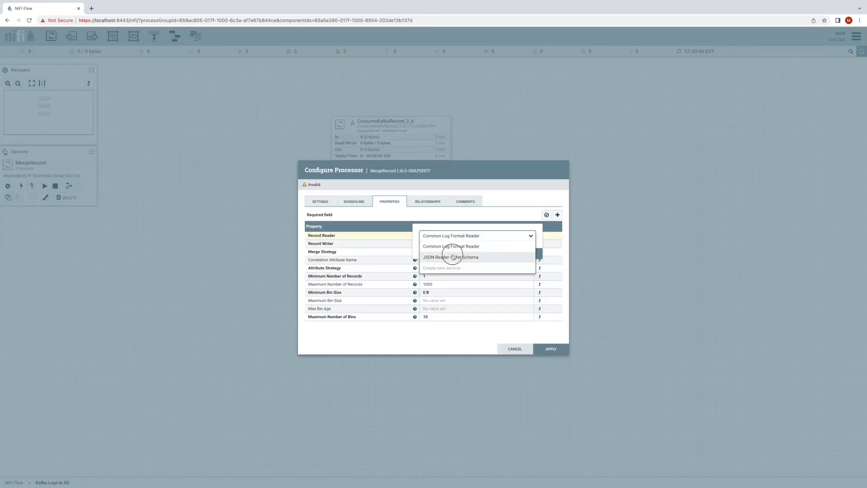
{"action": "left_click", "coordinate": [453, 257]}
{"action": "left_click", "coordinate": [526, 256]}
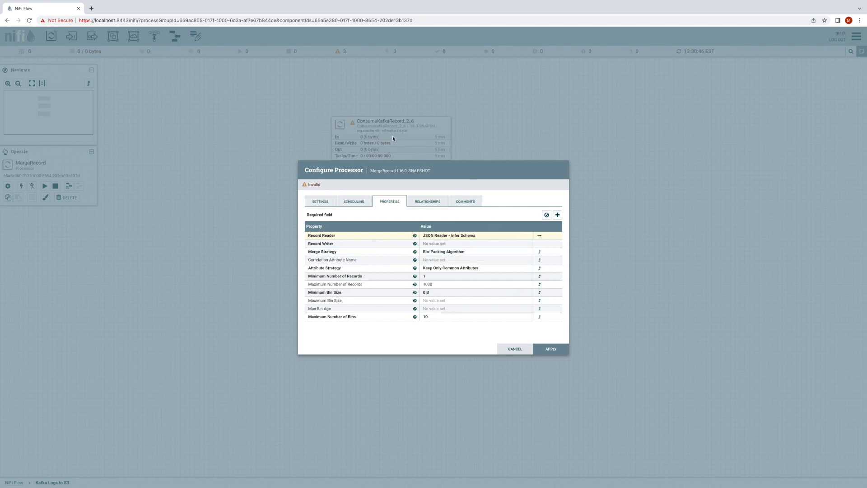
{"action": "left_click", "coordinate": [447, 243]}
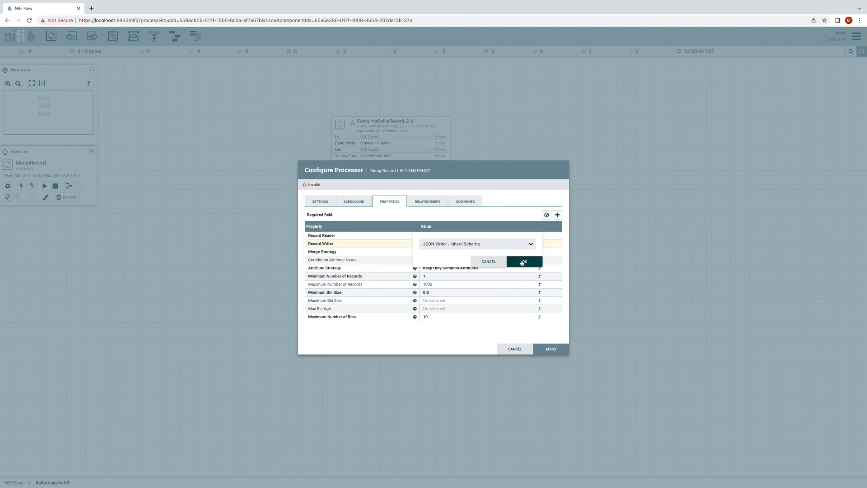
{"action": "left_click", "coordinate": [522, 263]}
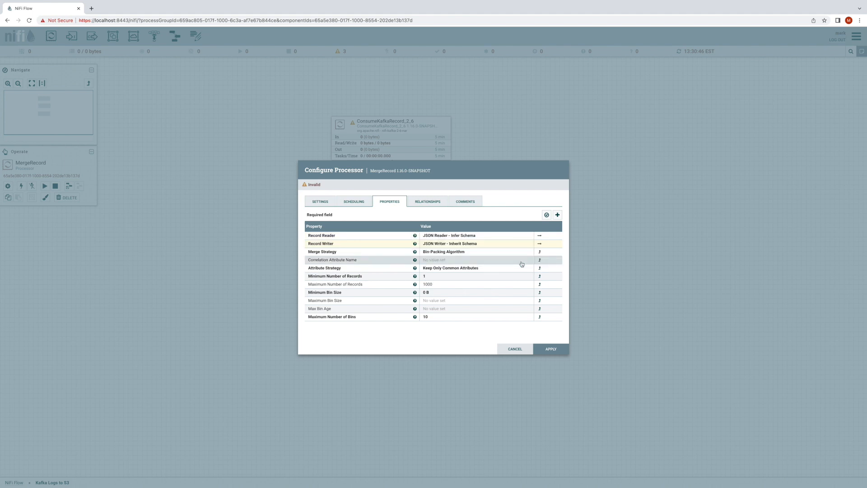
- Set MergeRecord's Minimum Bin Size to 1 MB and Maximum Bin Size to 100 MB
{"action": "left_click", "coordinate": [472, 293]}
{"action": "type", "text": "1 MB"}
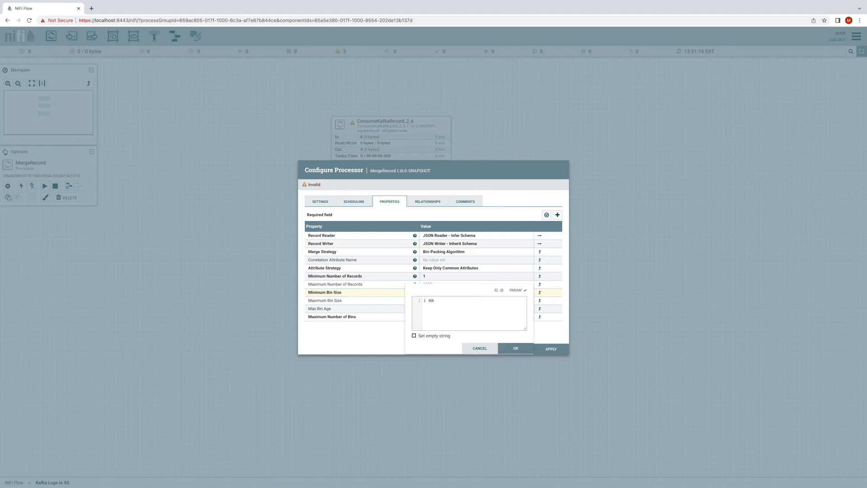
{"action": "key", "text": "Return"}
{"action": "left_click", "coordinate": [470, 300]}
{"action": "type", "text": "1"}
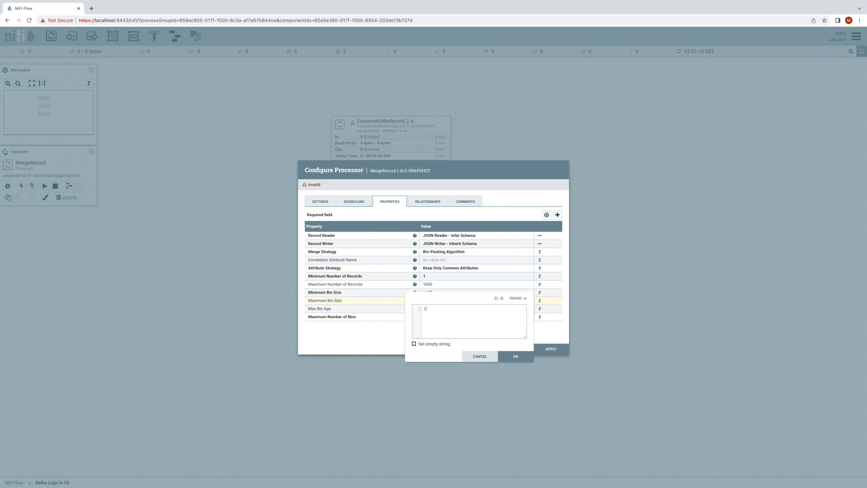
{"action": "type", "text": "00 MB"}
{"action": "key", "text": "Return"}
- Set MergeRecord's Max Bin Age to 1 minute and apply the processor configuration
{"action": "left_click", "coordinate": [463, 308]}
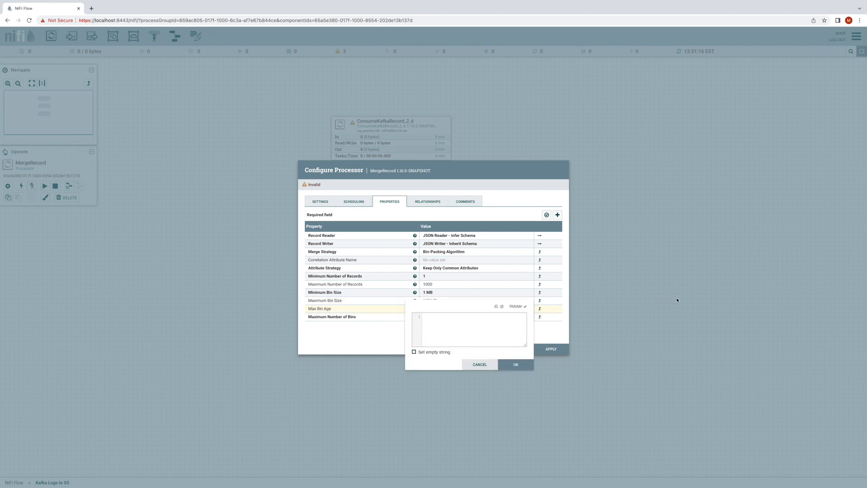
{"action": "type", "text": "1 minute"}
{"action": "key", "text": "Return"}
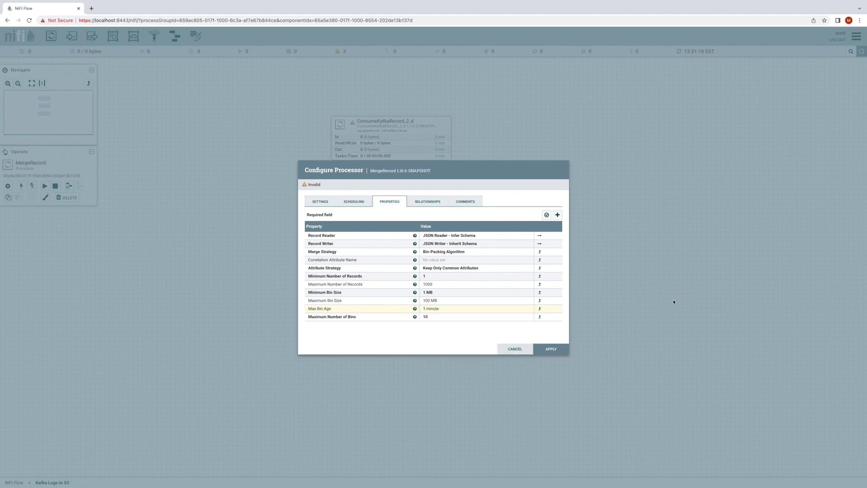
{"action": "left_click", "coordinate": [554, 350]}
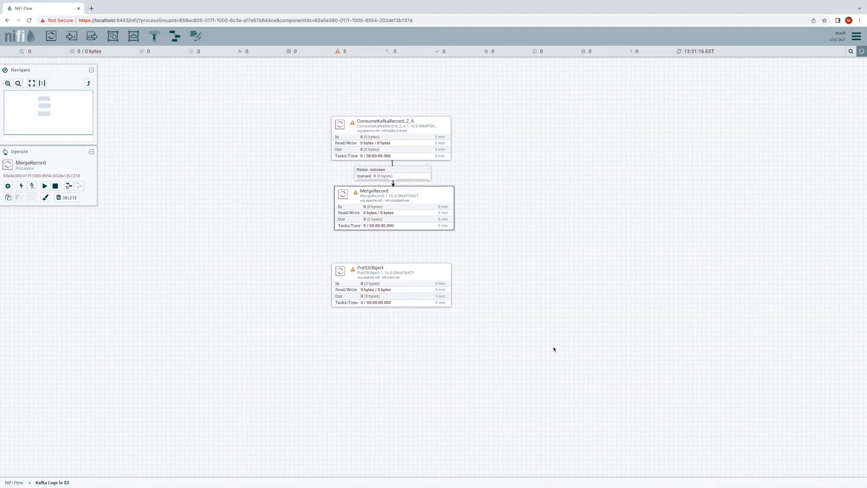
- Connect MergeRecord to PutS3Object for the merged relationship and align PutS3Object directly beneath MergeRecord
{"action": "left_click_drag", "start_coordinate": [394, 209], "coordinate": [386, 287]}
{"action": "left_click", "coordinate": [315, 253]}
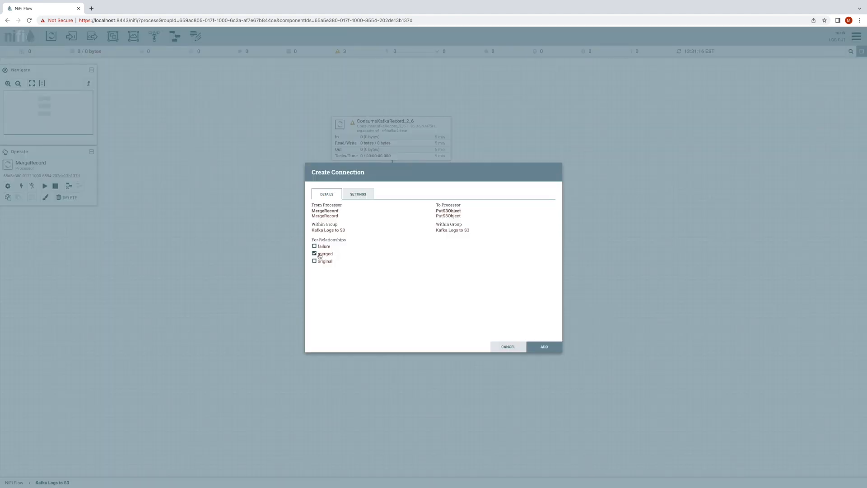
{"action": "left_click", "coordinate": [542, 346]}
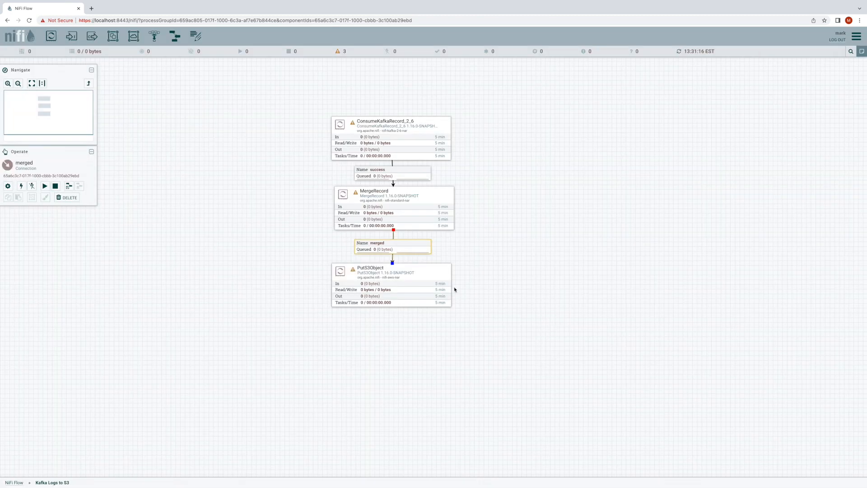
{"action": "left_click_drag", "start_coordinate": [431, 276], "coordinate": [438, 273]}
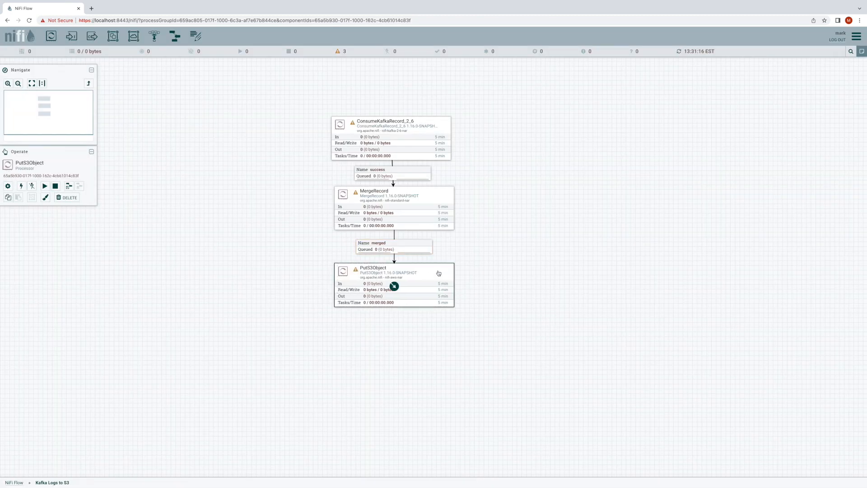
- Set PutS3Object's Bucket property to the LOGS_BUCKET parameter reference
{"action": "double_click", "coordinate": [439, 273]}
{"action": "left_click", "coordinate": [454, 243]}
{"action": "type", "text": "#{"}
{"action": "key", "text": "ctrl+space"}
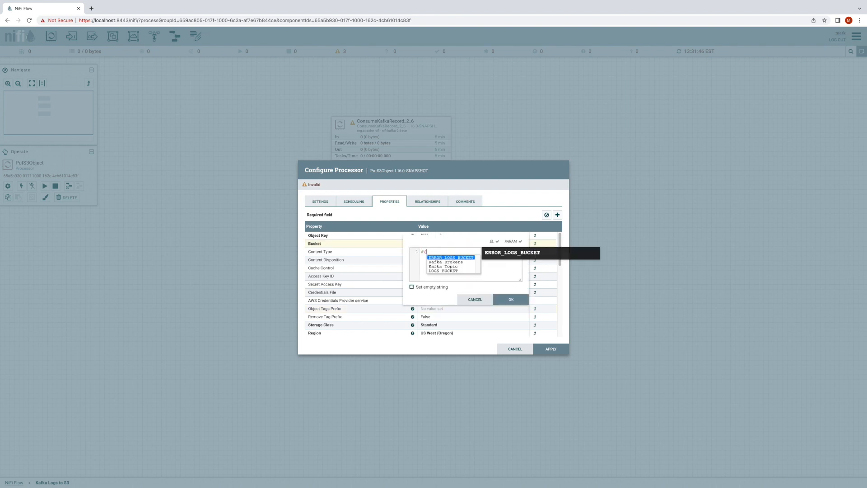
{"action": "double_click", "coordinate": [458, 271]}
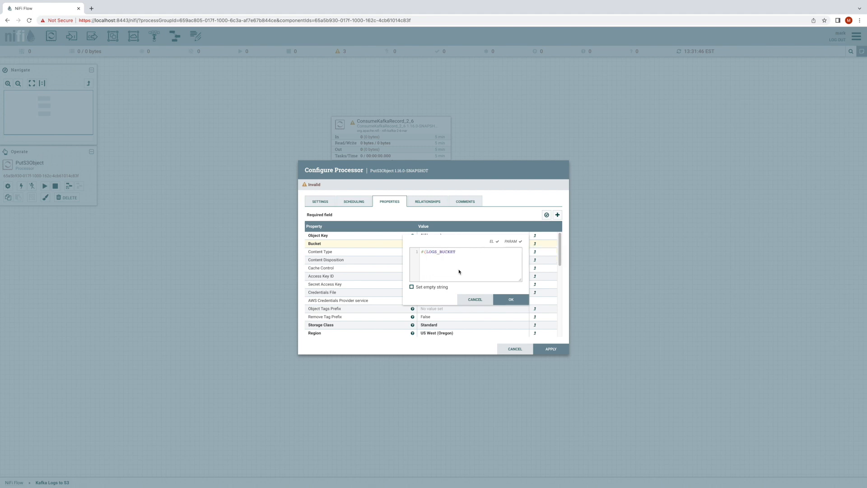
{"action": "key", "text": "Return"}
- Set PutS3Object's AWS Credentials Provider service to AWS Default User Credentials
{"action": "scroll", "coordinate": [459, 271], "scroll_direction": "down", "scroll_amount": 5}
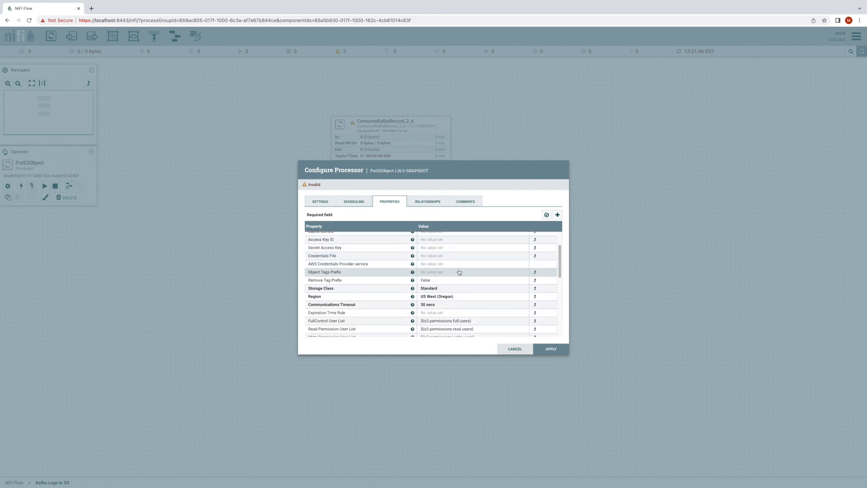
{"action": "scroll", "coordinate": [459, 271], "scroll_direction": "up", "scroll_amount": 2}
{"action": "scroll", "coordinate": [458, 276], "scroll_direction": "up", "scroll_amount": 2}
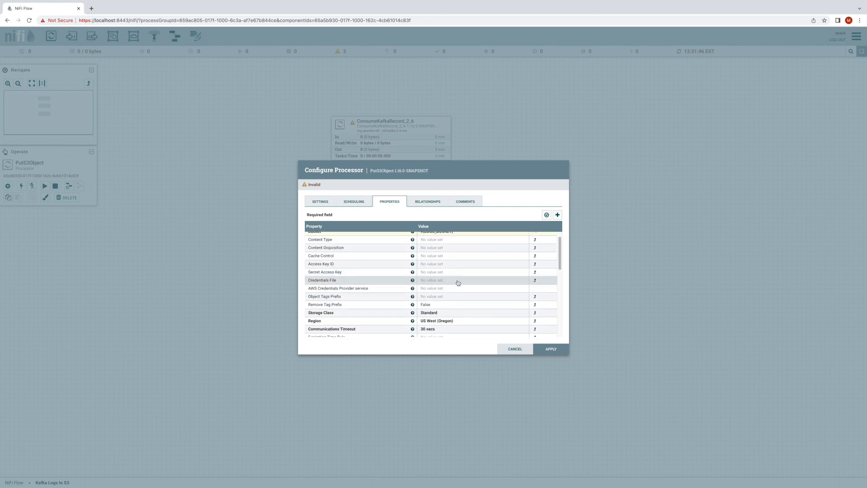
{"action": "left_click", "coordinate": [455, 288]}
{"action": "left_click", "coordinate": [456, 289]}
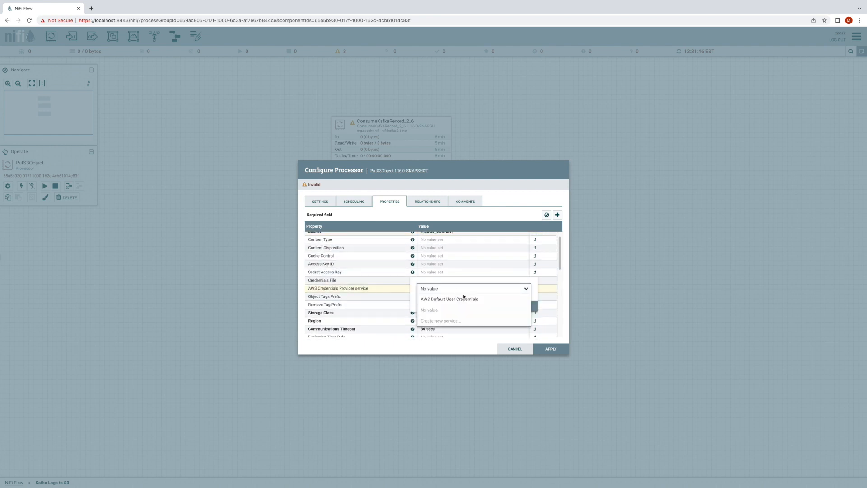
{"action": "left_click", "coordinate": [466, 299]}
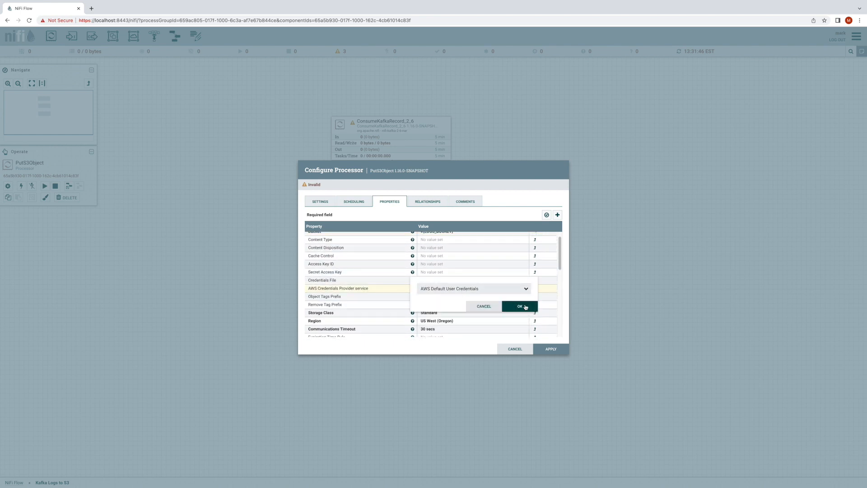
{"action": "left_click", "coordinate": [525, 307]}
- Examine the referenced attributes offered for PutS3Object's property verification, the properties that use them, and the option to add a new attribute
{"action": "left_click", "coordinate": [546, 216]}
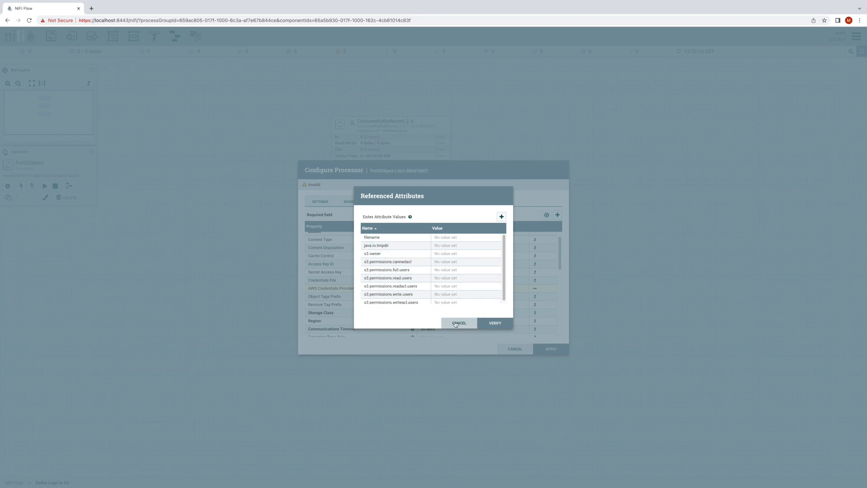
{"action": "left_click", "coordinate": [455, 324]}
{"action": "scroll", "coordinate": [470, 292], "scroll_direction": "down", "scroll_amount": 5}
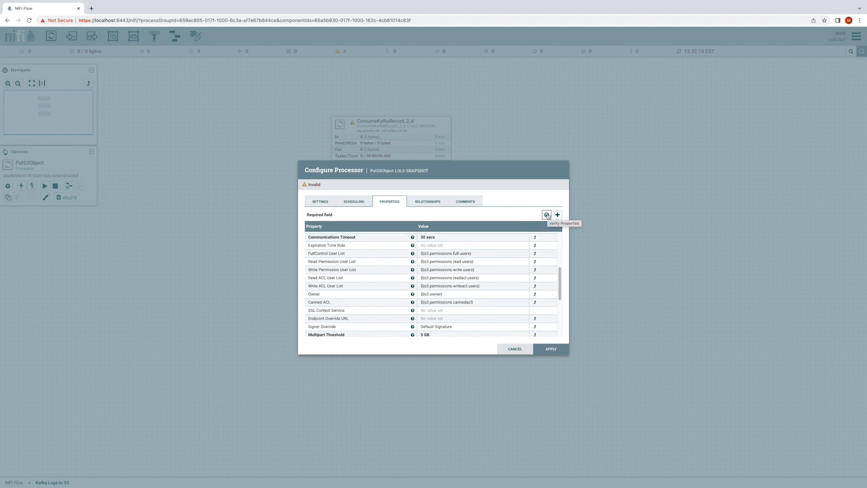
{"action": "left_click", "coordinate": [546, 215]}
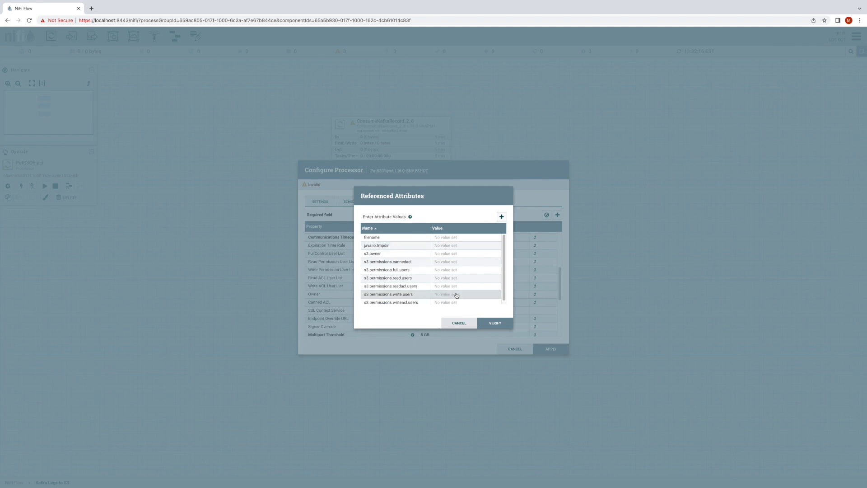
{"action": "scroll", "coordinate": [455, 296], "scroll_direction": "down", "scroll_amount": 1}
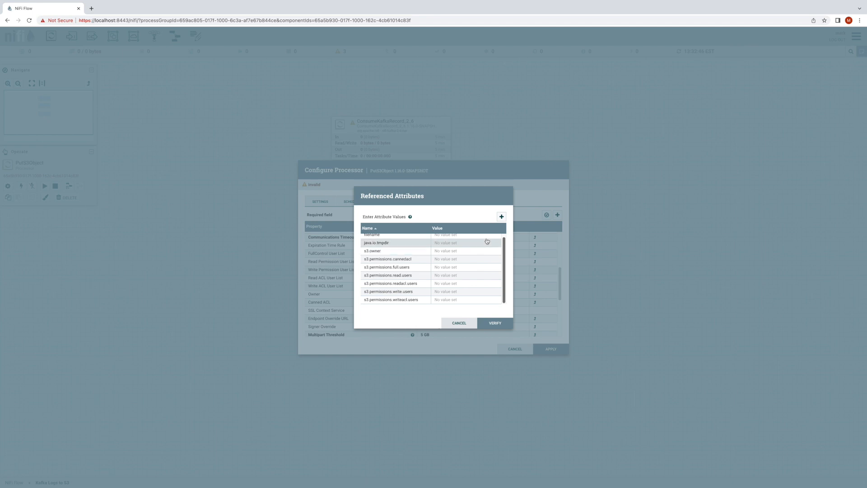
{"action": "left_click", "coordinate": [501, 216]}
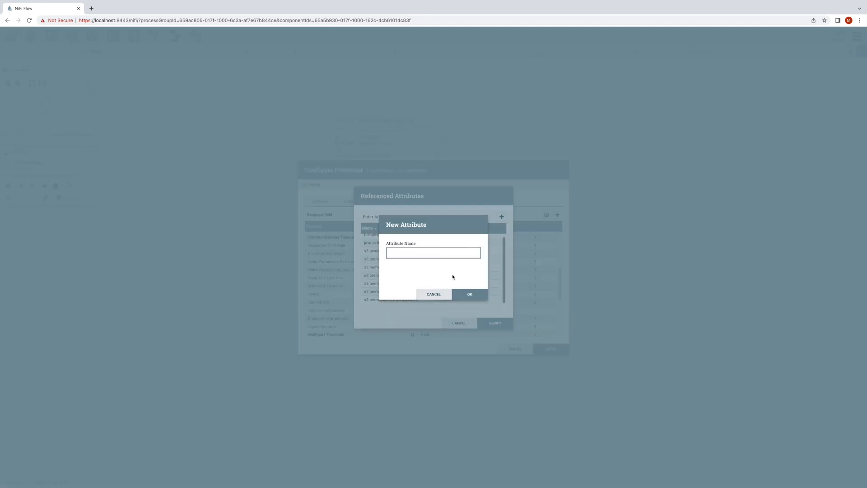
{"action": "left_click", "coordinate": [428, 293]}
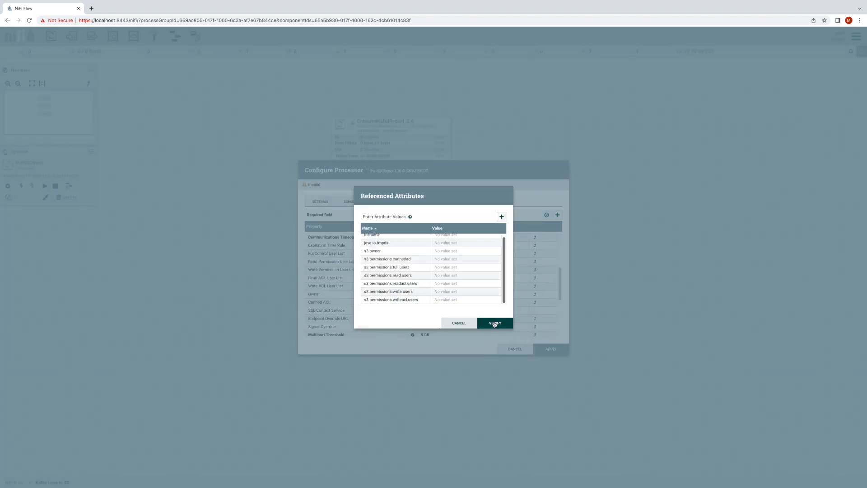
- Verify PutS3Object's properties without entering attribute values, apply its configuration and refresh the flow
{"action": "scroll", "coordinate": [489, 300], "scroll_direction": "up", "scroll_amount": 1}
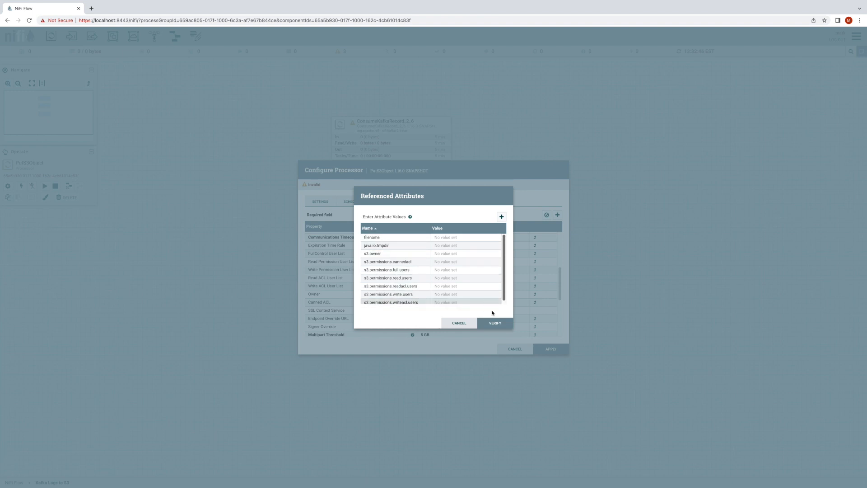
{"action": "left_click", "coordinate": [493, 323]}
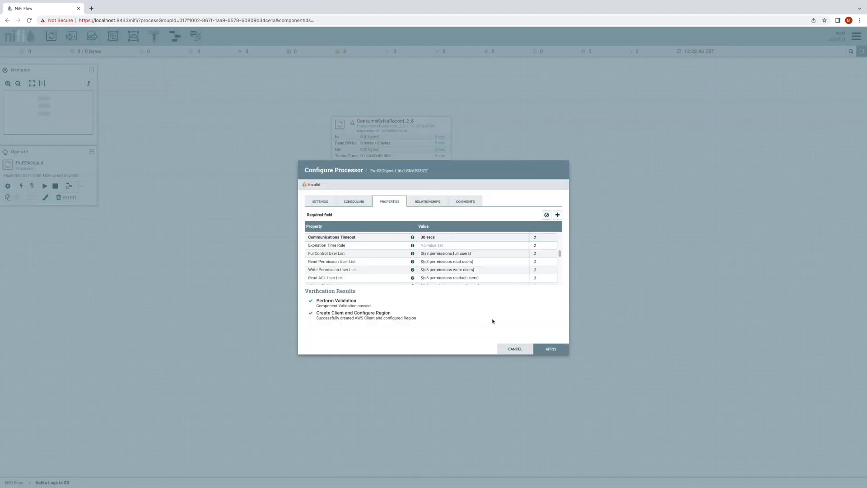
{"action": "left_click", "coordinate": [551, 350]}
{"action": "right_click", "coordinate": [520, 267]}
{"action": "left_click", "coordinate": [529, 270]}
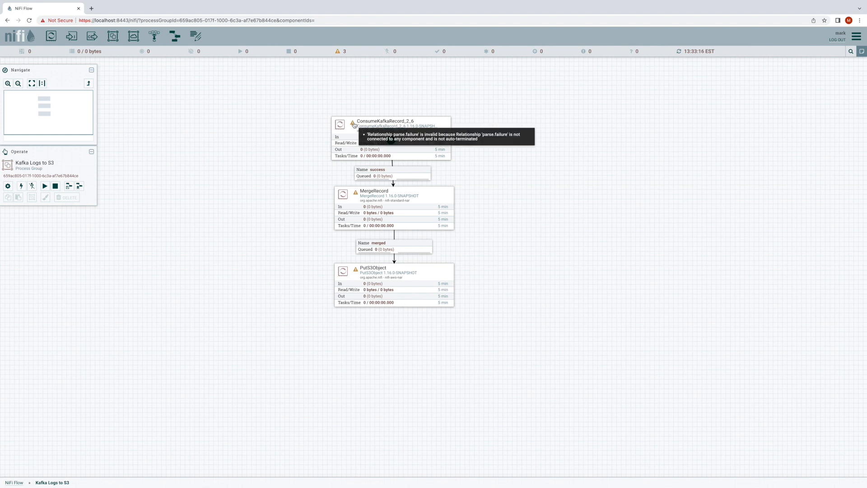
- Set ConsumeKafkaRecord_2_6 to automatically terminate its parse.failure relationship and apply the change
{"action": "mouse_move", "coordinate": [357, 195]}
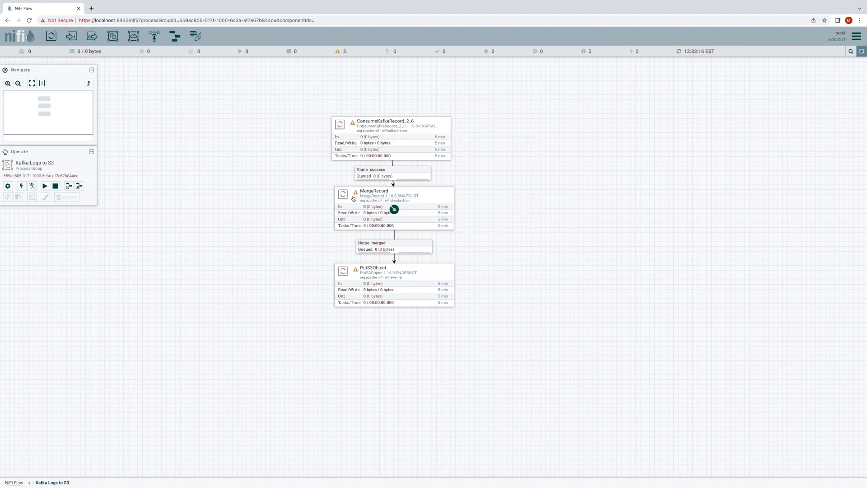
{"action": "mouse_move", "coordinate": [356, 272]}
{"action": "double_click", "coordinate": [431, 145]}
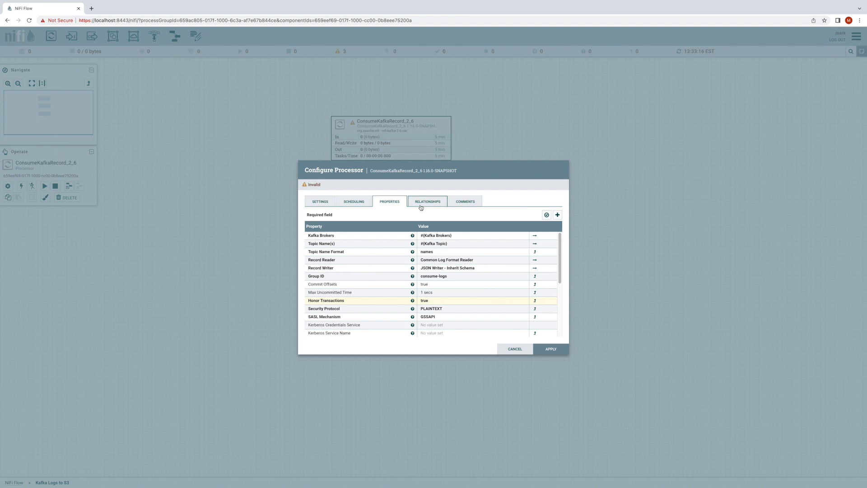
{"action": "left_click", "coordinate": [420, 206]}
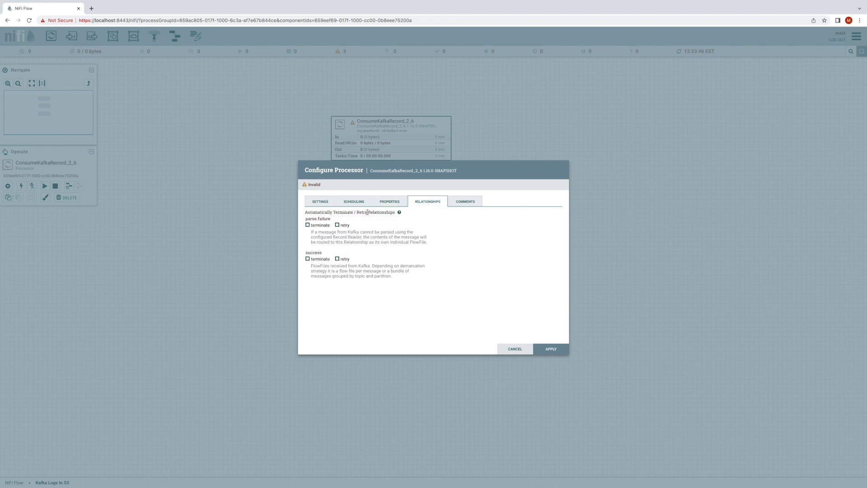
{"action": "left_click", "coordinate": [335, 203]}
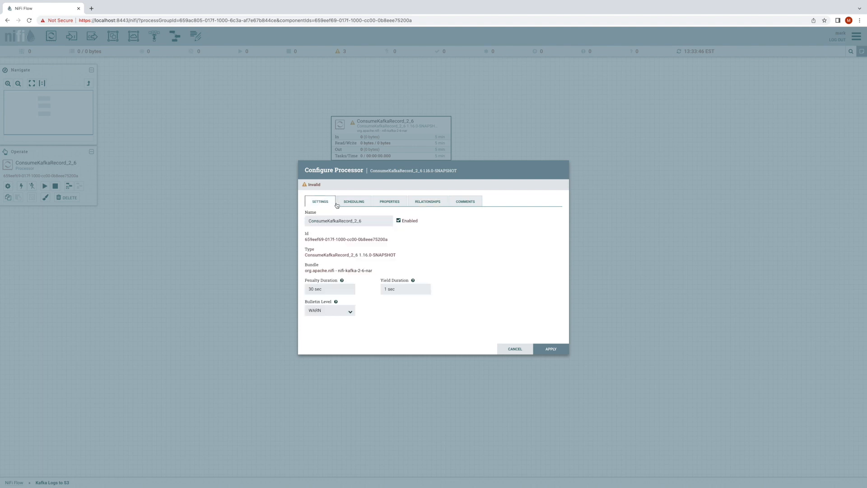
{"action": "left_click", "coordinate": [436, 201]}
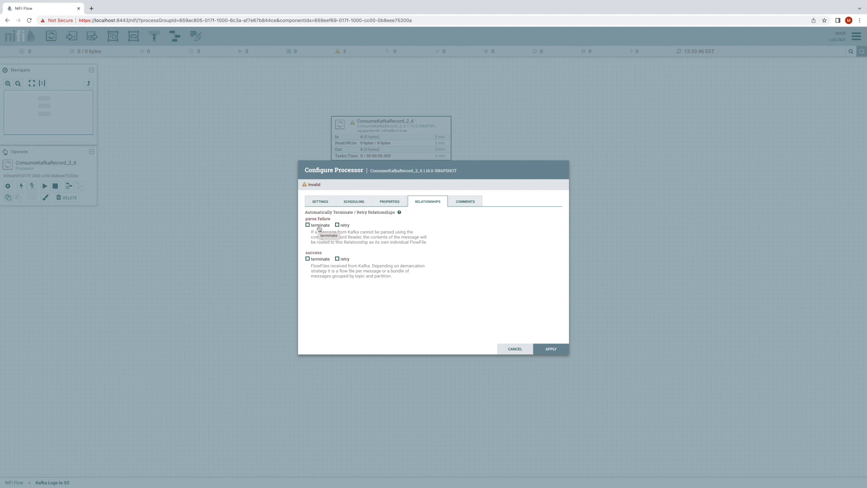
{"action": "left_click", "coordinate": [319, 227]}
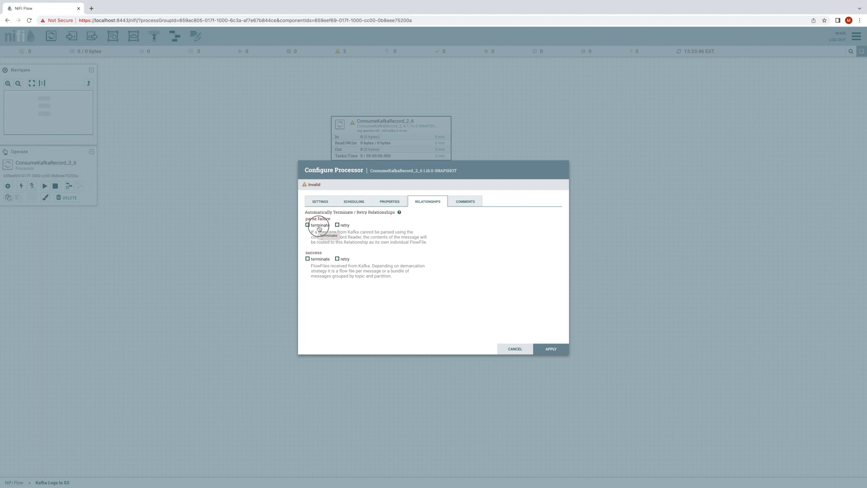
{"action": "left_click", "coordinate": [556, 348]}
- Set MergeRecord to automatically terminate its failure and original relationships and apply the change
{"action": "double_click", "coordinate": [446, 220]}
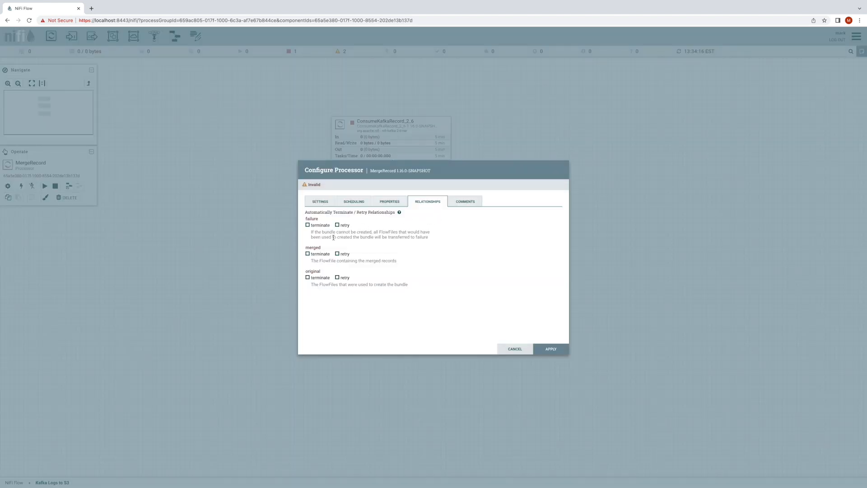
{"action": "left_click", "coordinate": [324, 226]}
{"action": "left_click", "coordinate": [324, 279]}
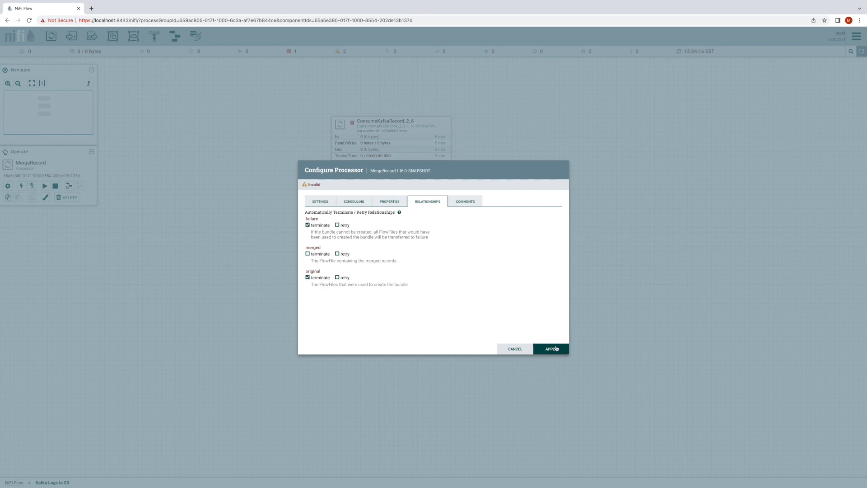
{"action": "left_click", "coordinate": [556, 348]}
- Set PutS3Object to terminate its success and failure relationships, enable retry for failure, and apply the change
{"action": "double_click", "coordinate": [424, 281]}
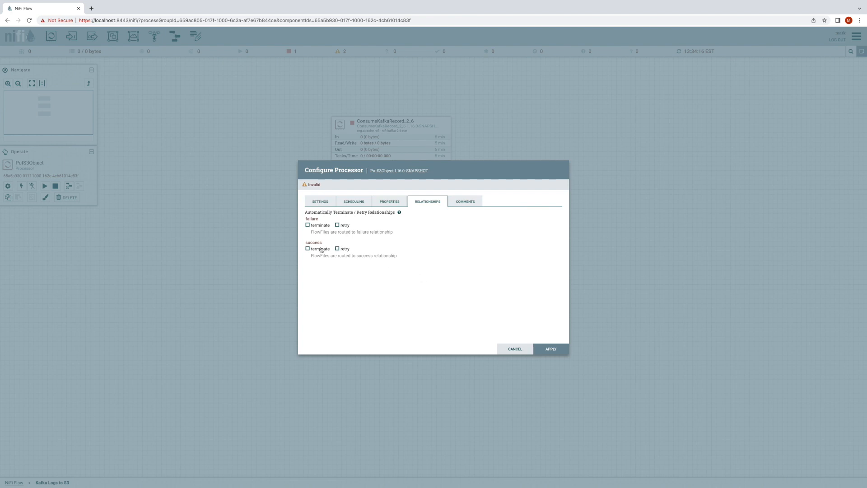
{"action": "left_click", "coordinate": [319, 251]}
{"action": "left_click", "coordinate": [325, 230]}
{"action": "left_click", "coordinate": [348, 228]}
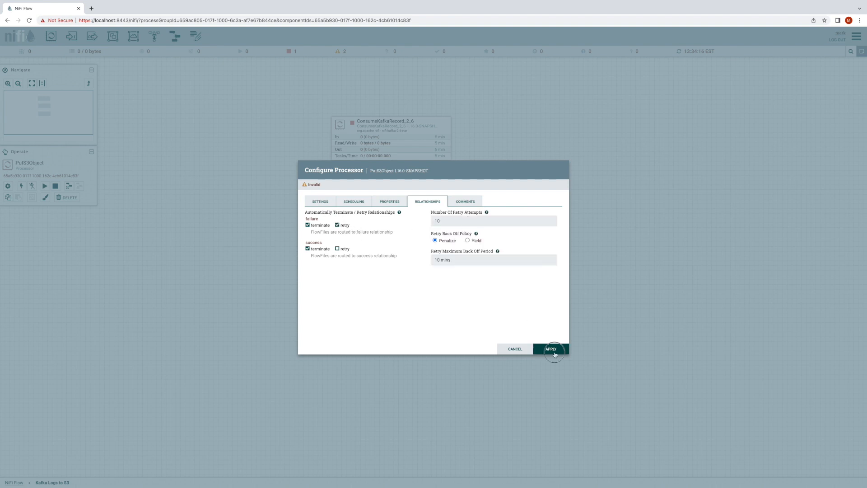
{"action": "left_click", "coordinate": [553, 352]}
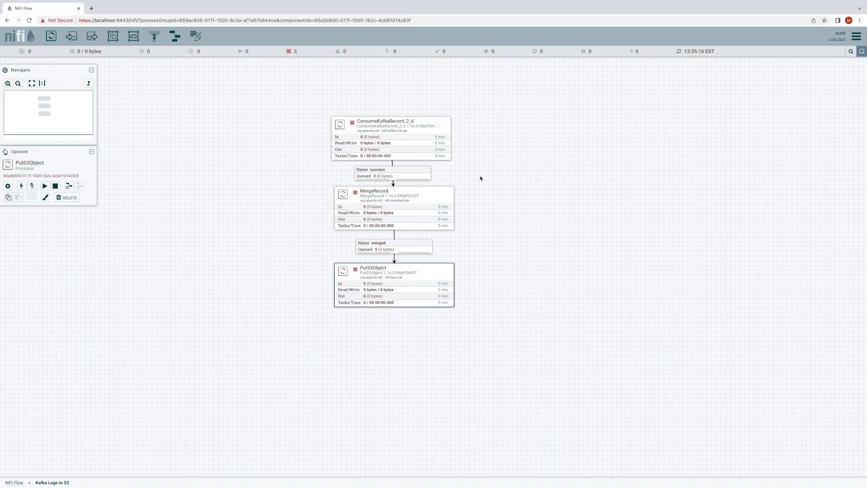
- Start the ConsumeKafkaRecord_2_6 processor and refresh the flow's statistics
{"action": "right_click", "coordinate": [403, 126]}
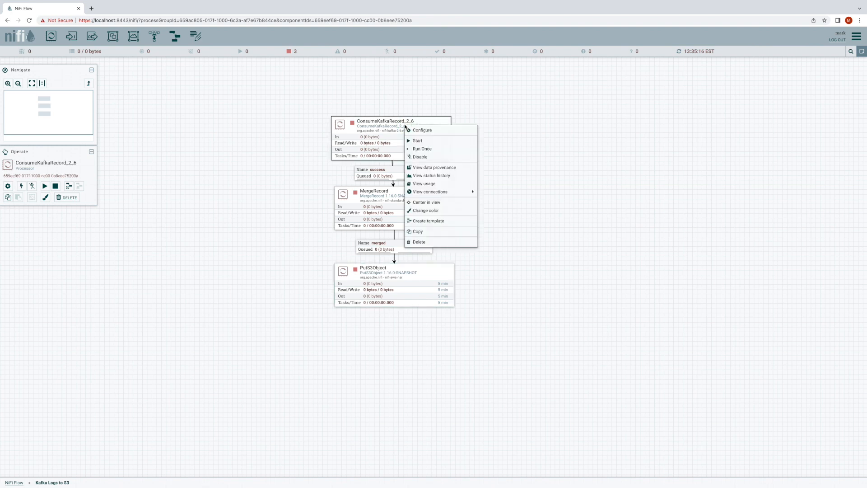
{"action": "left_click", "coordinate": [452, 140]}
{"action": "right_click", "coordinate": [479, 165]}
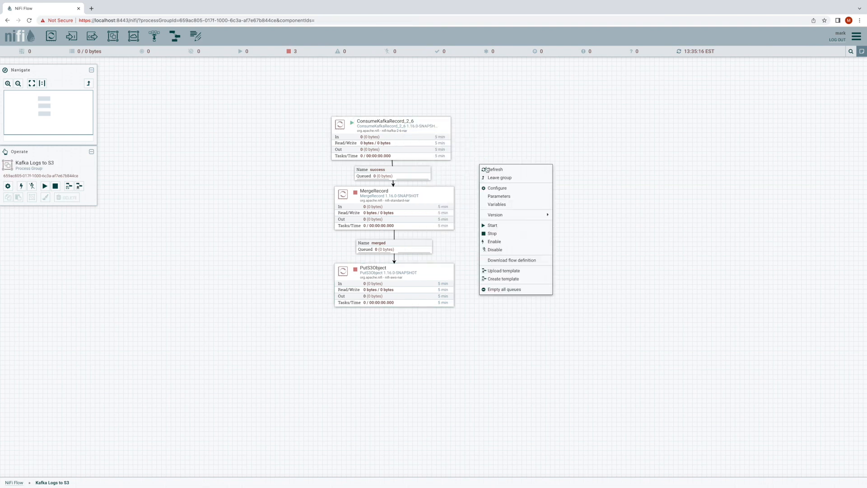
{"action": "left_click", "coordinate": [488, 170]}
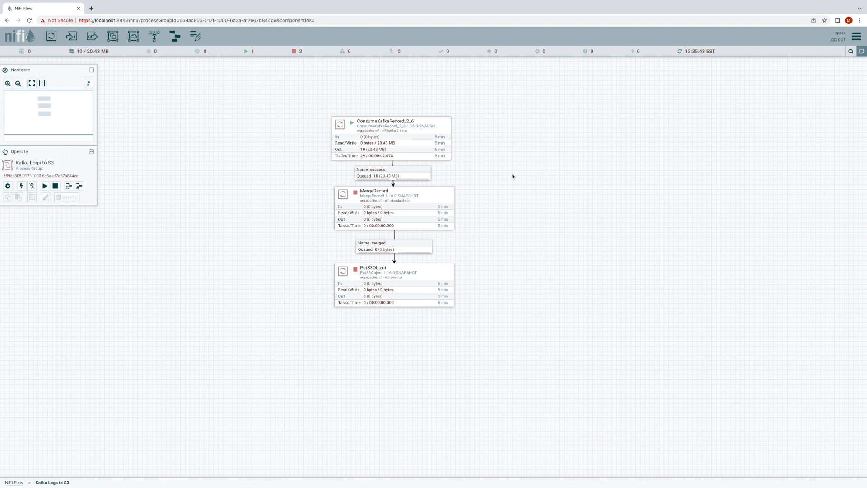
- List the success queue feeding MergeRecord and view the content of the FlowFile at position 9 as formatted
{"action": "right_click", "coordinate": [397, 172]}
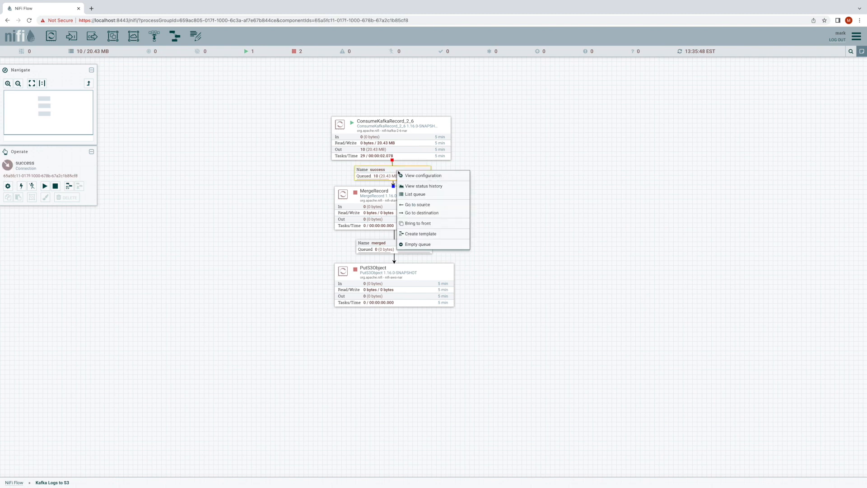
{"action": "left_click", "coordinate": [413, 197]}
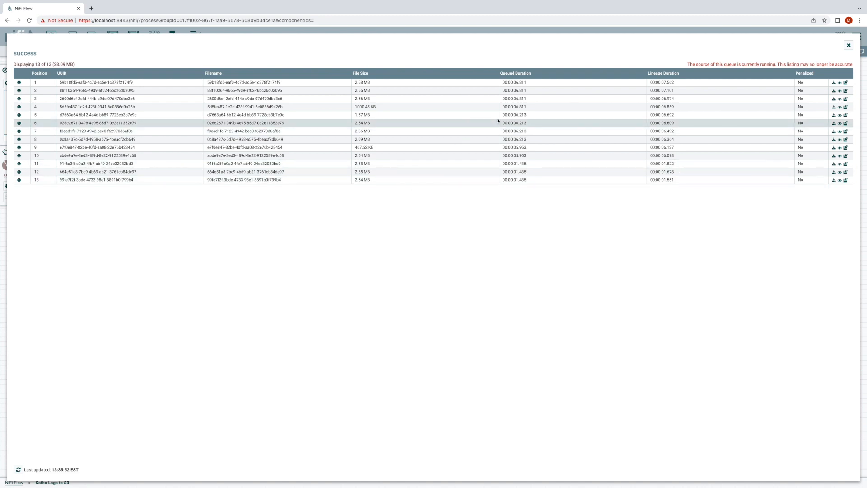
{"action": "left_click", "coordinate": [839, 147]}
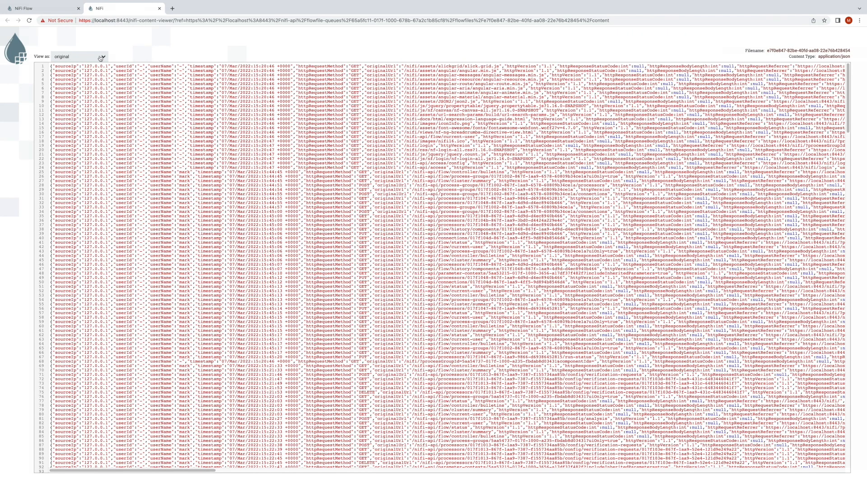
{"action": "left_click", "coordinate": [100, 56]}
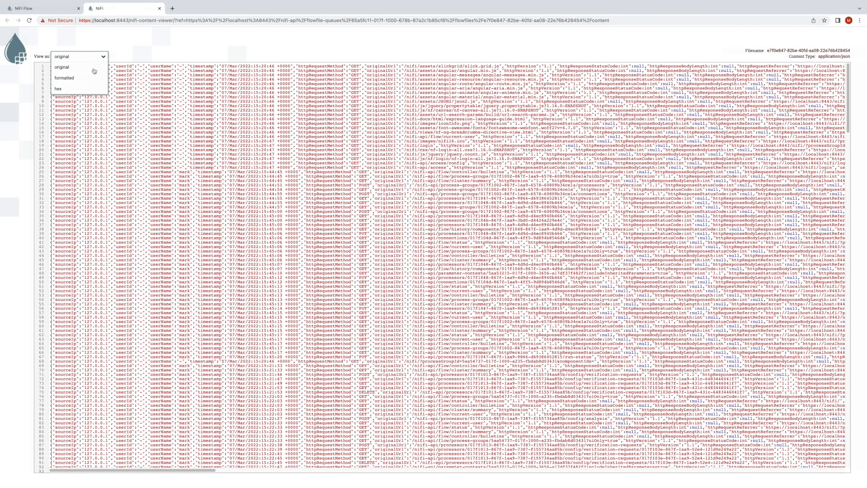
{"action": "left_click", "coordinate": [89, 78]}
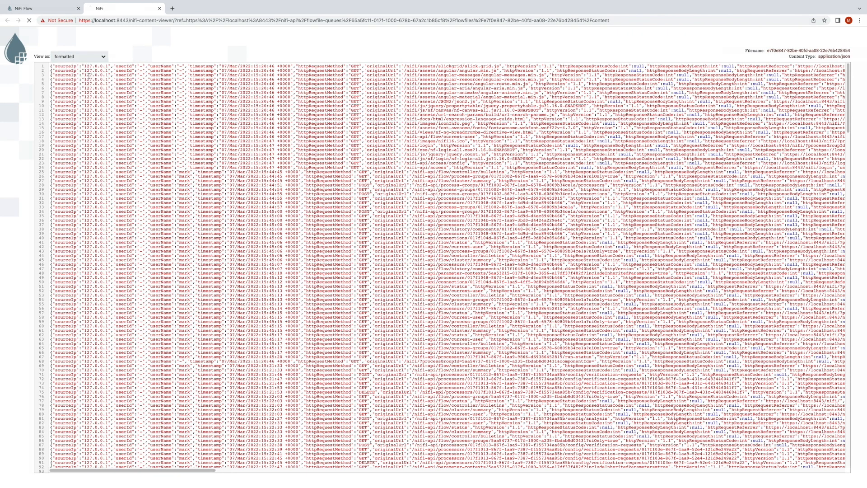
- Examine the formatted log record's _raw value and its parsed fields such as sourceIp and userId, and close the content viewer
{"action": "left_click_drag", "start_coordinate": [67, 77], "coordinate": [382, 124]}
{"action": "left_click", "coordinate": [114, 130]}
{"action": "scroll", "coordinate": [382, 124], "scroll_direction": "right", "scroll_amount": 3}
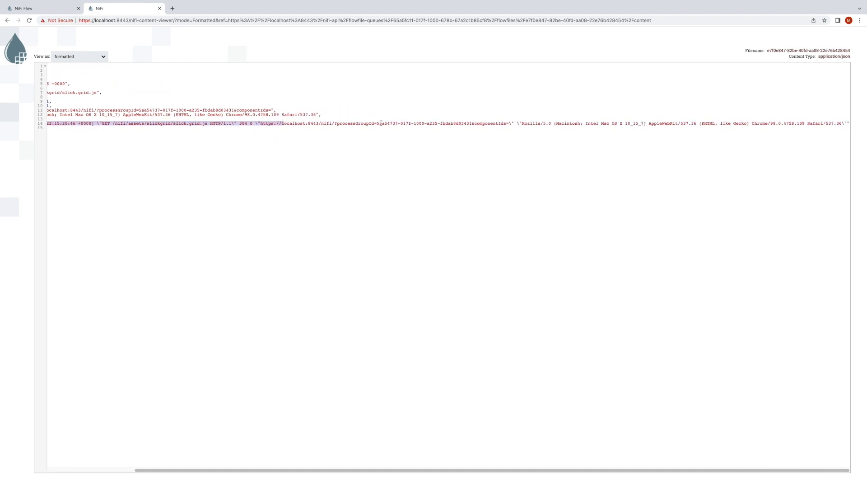
{"action": "scroll", "coordinate": [381, 124], "scroll_direction": "left", "scroll_amount": 3}
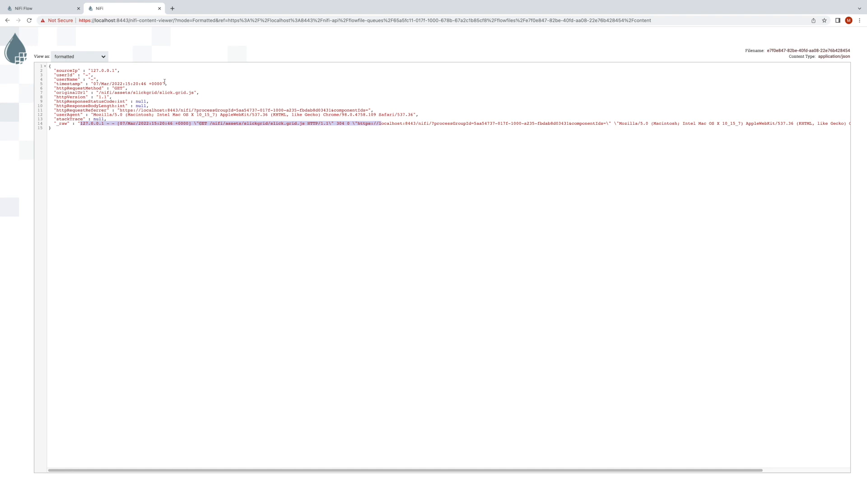
{"action": "left_click", "coordinate": [92, 71]}
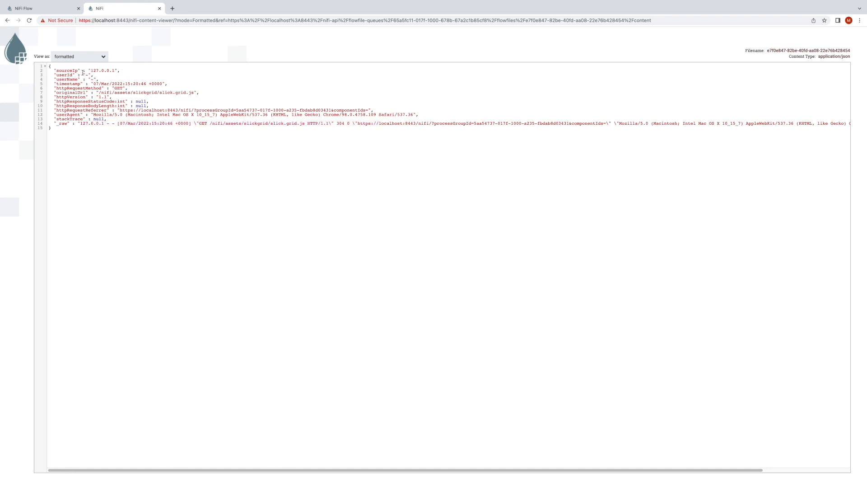
{"action": "double_click", "coordinate": [72, 70]}
{"action": "left_click", "coordinate": [63, 74]}
{"action": "double_click", "coordinate": [64, 75]}
{"action": "left_click", "coordinate": [160, 9]}
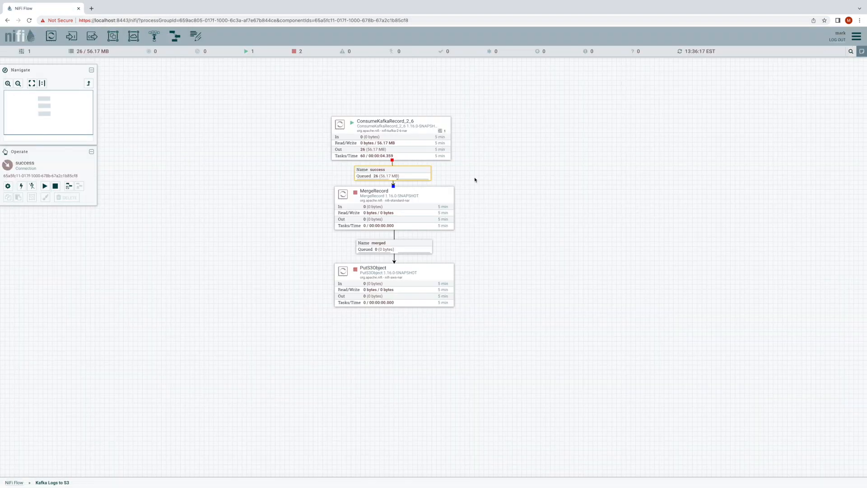
- Start the MergeRecord and PutS3Object processors and refresh the flow's statistics
{"action": "right_click", "coordinate": [427, 198]}
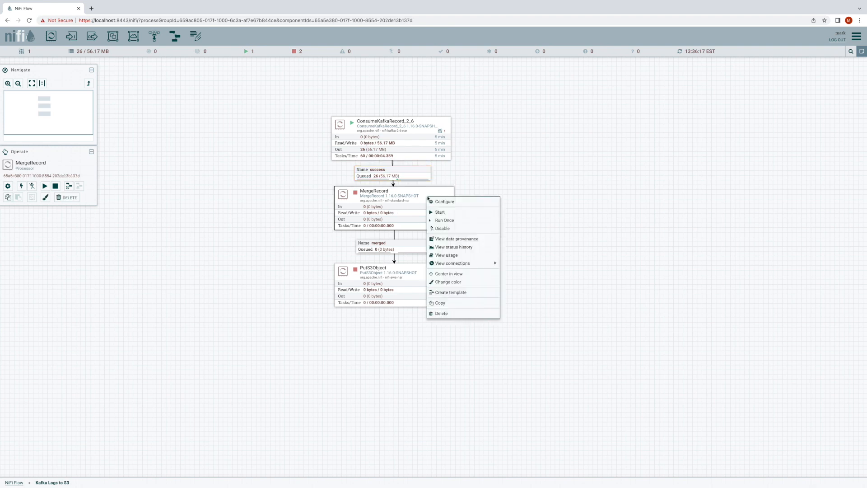
{"action": "left_click", "coordinate": [451, 212]}
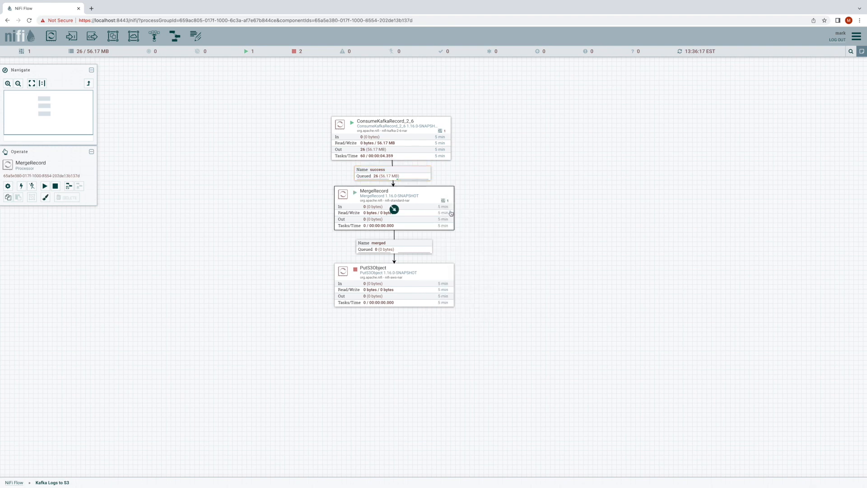
{"action": "right_click", "coordinate": [427, 282]}
{"action": "left_click", "coordinate": [445, 297]}
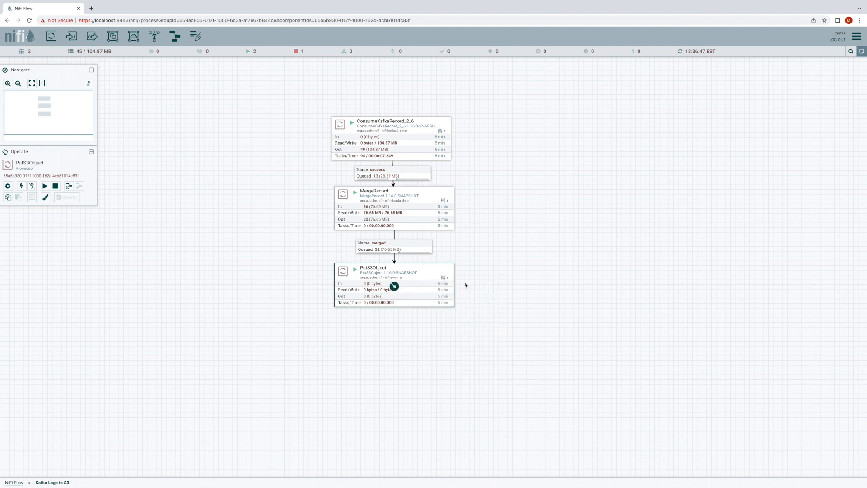
{"action": "right_click", "coordinate": [541, 271]}
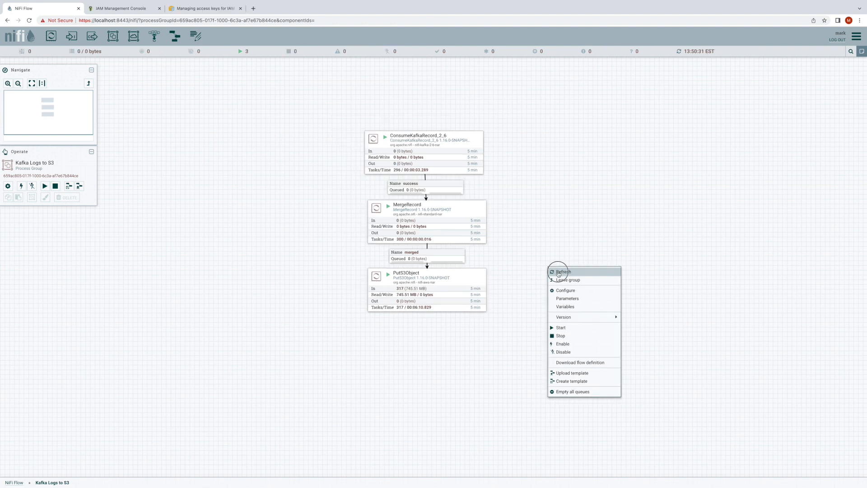
{"action": "left_click", "coordinate": [558, 273]}
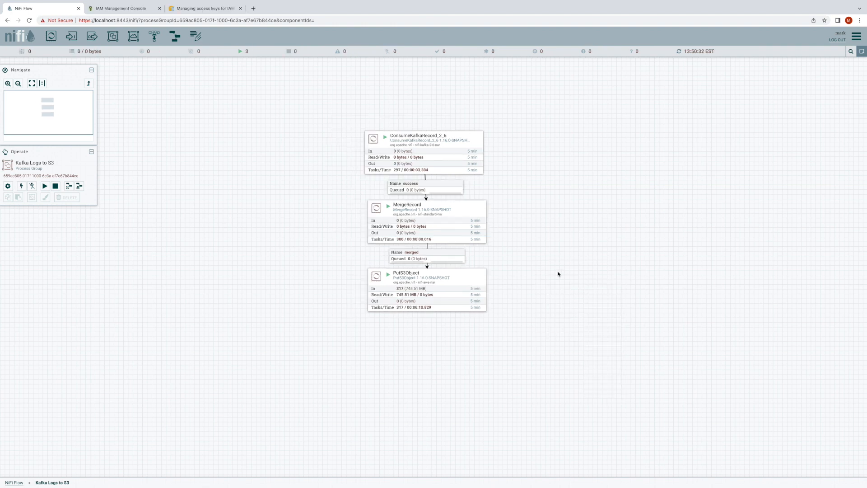
{"action": "right_click", "coordinate": [514, 271]}
{"action": "left_click", "coordinate": [529, 275]}
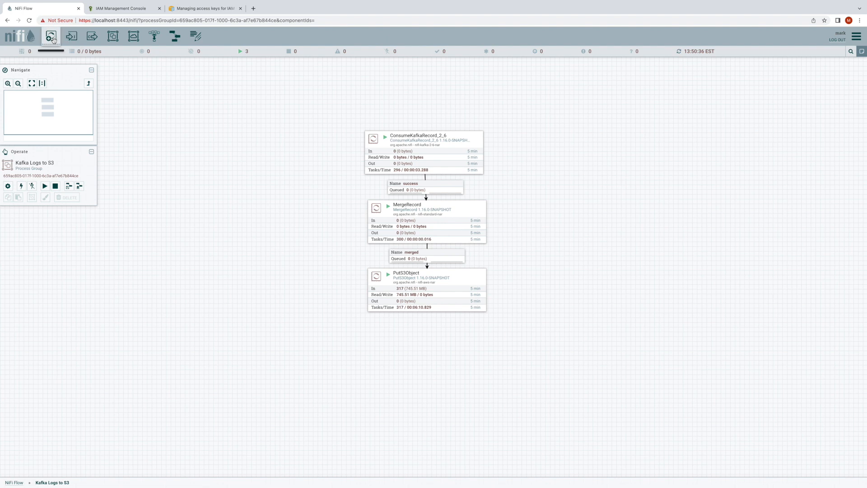
- Add a ScriptedFilterRecord processor to the canvas to the right of PutS3Object
{"action": "left_click_drag", "start_coordinate": [52, 40], "coordinate": [533, 268]}
{"action": "type", "text": "Scripted"}
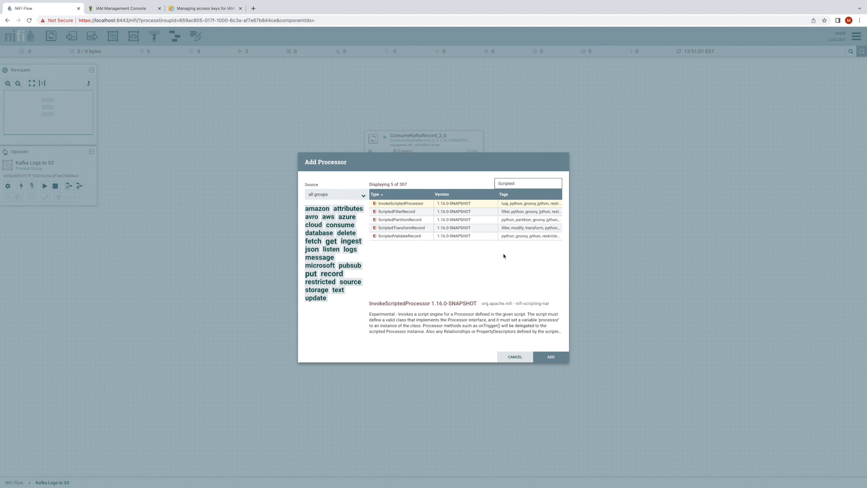
{"action": "double_click", "coordinate": [484, 215]}
- Add a ScriptedPartitionRecord processor above ScriptedFilterRecord, beside MergeRecord
{"action": "left_click_drag", "start_coordinate": [66, 41], "coordinate": [533, 201]}
{"action": "type", "text": "Scripted"}
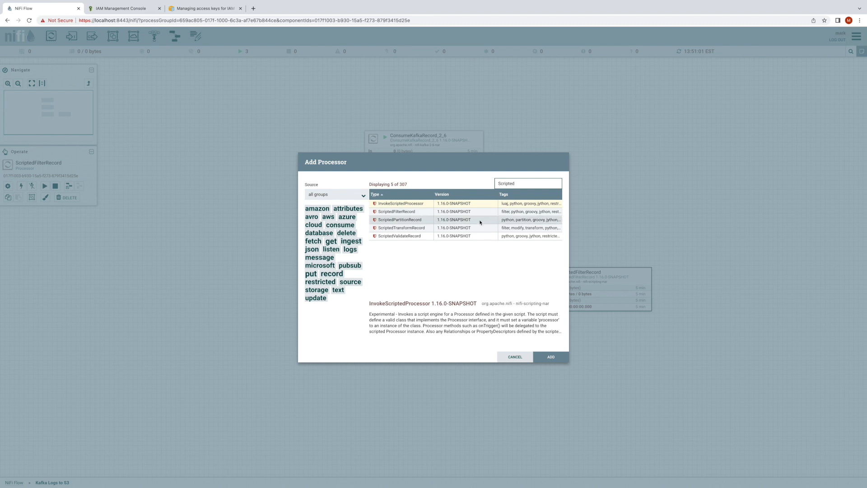
{"action": "double_click", "coordinate": [481, 219]}
- Add a ScriptedValidateRecord processor above ScriptedPartitionRecord, beside ConsumeKafkaRecord_2_6
{"action": "left_click_drag", "start_coordinate": [54, 35], "coordinate": [524, 131]}
{"action": "type", "text": "ScriptedValid"}
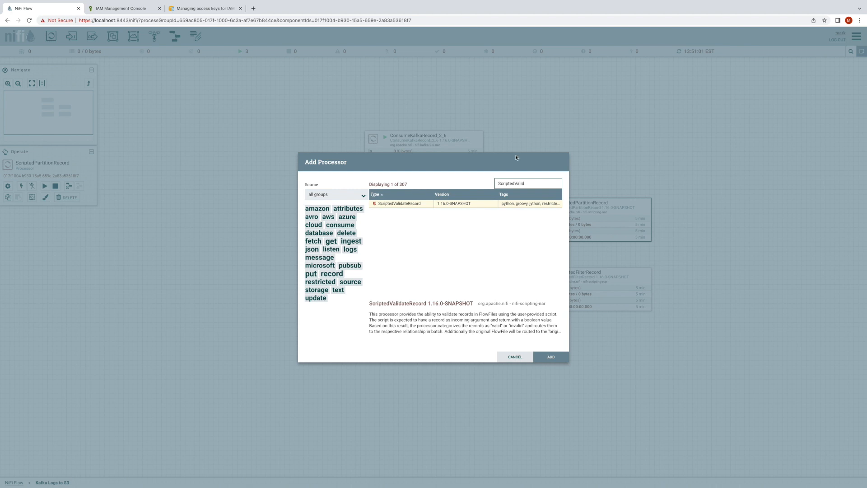
{"action": "double_click", "coordinate": [485, 204]}
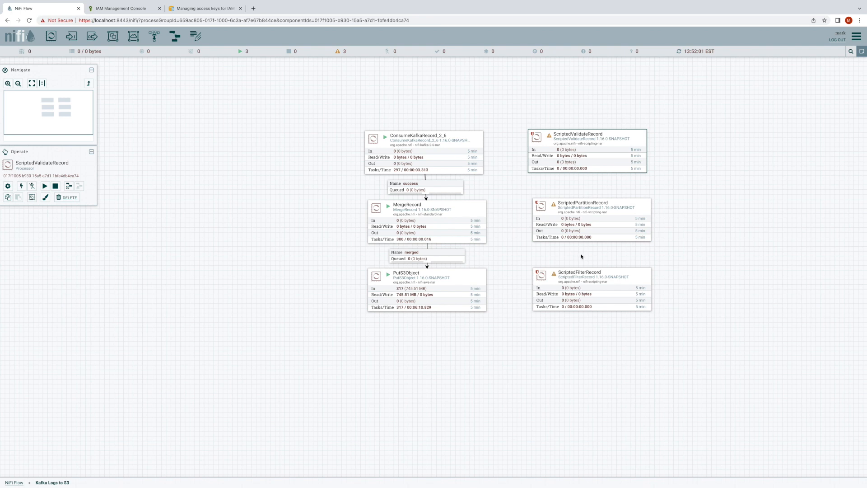
- Open the ScriptedValidateRecord usage documentation and read its additional details on variable bindings and return value
{"action": "right_click", "coordinate": [550, 157]}
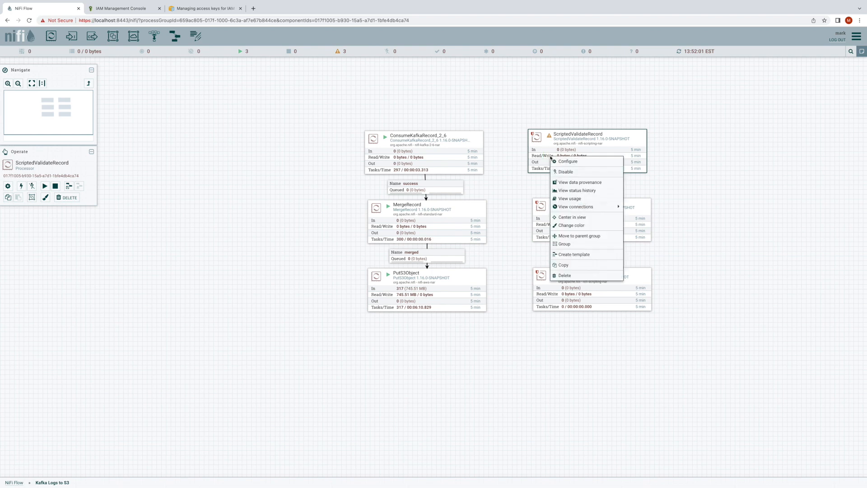
{"action": "left_click", "coordinate": [580, 199]}
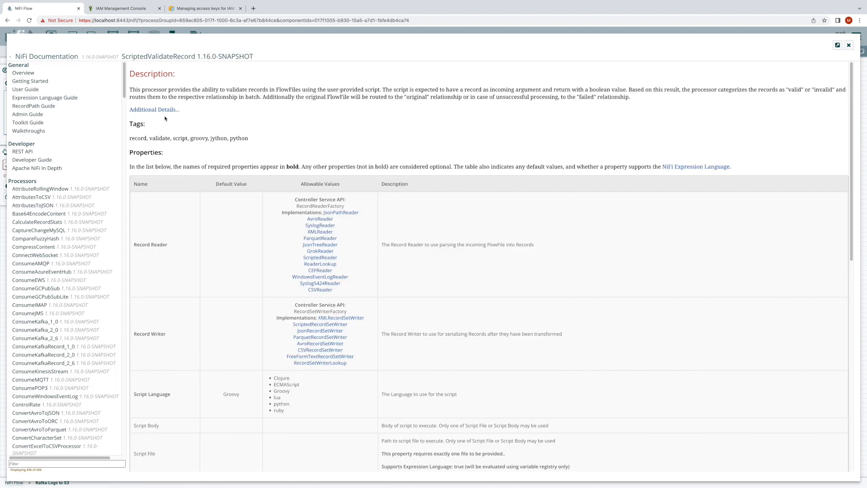
{"action": "left_click", "coordinate": [165, 111]}
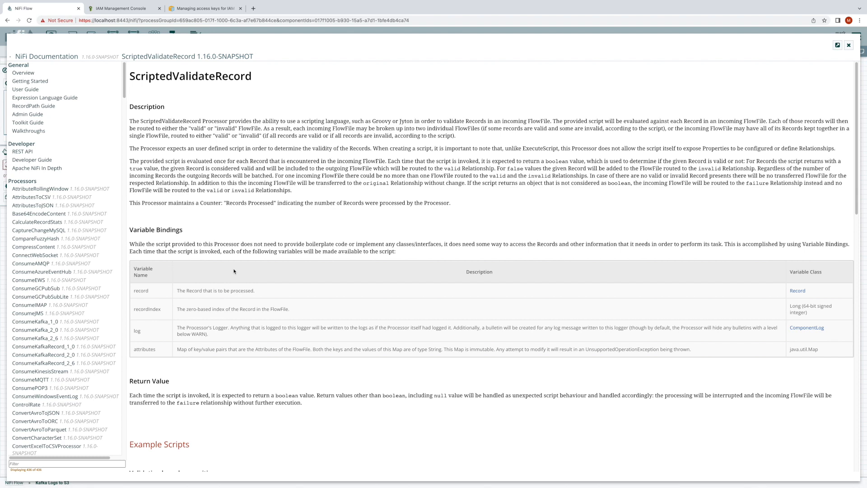
{"action": "scroll", "coordinate": [234, 271], "scroll_direction": "down", "scroll_amount": 5}
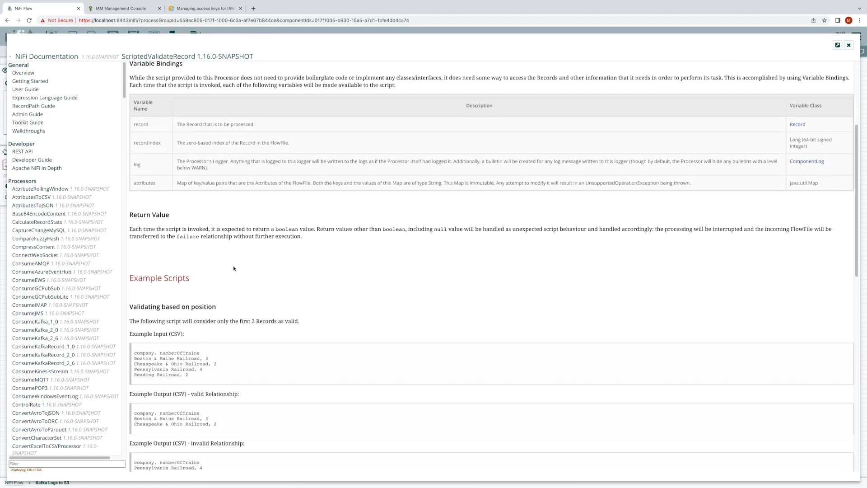
{"action": "scroll", "coordinate": [234, 265], "scroll_direction": "down", "scroll_amount": 2}
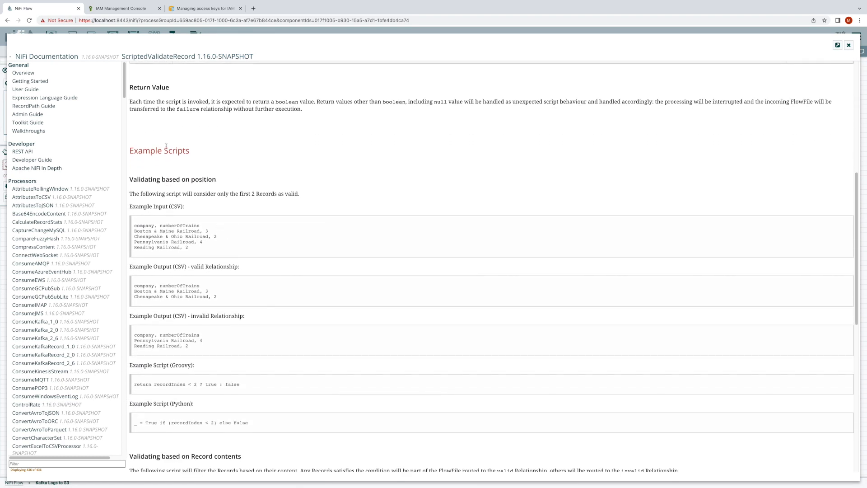
- Examine the ScriptedValidateRecord example scripts for validating by position and by record contents, and close the documentation
{"action": "left_click_drag", "start_coordinate": [144, 222], "coordinate": [224, 249]}
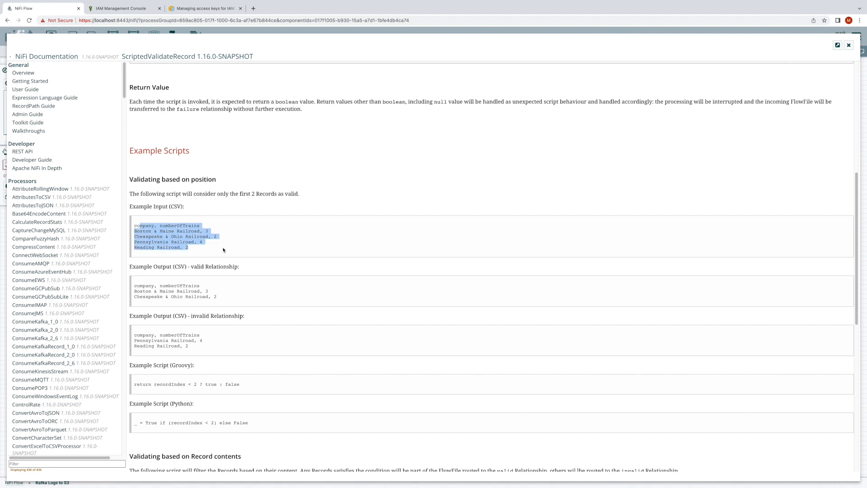
{"action": "left_click_drag", "start_coordinate": [158, 284], "coordinate": [242, 299]}
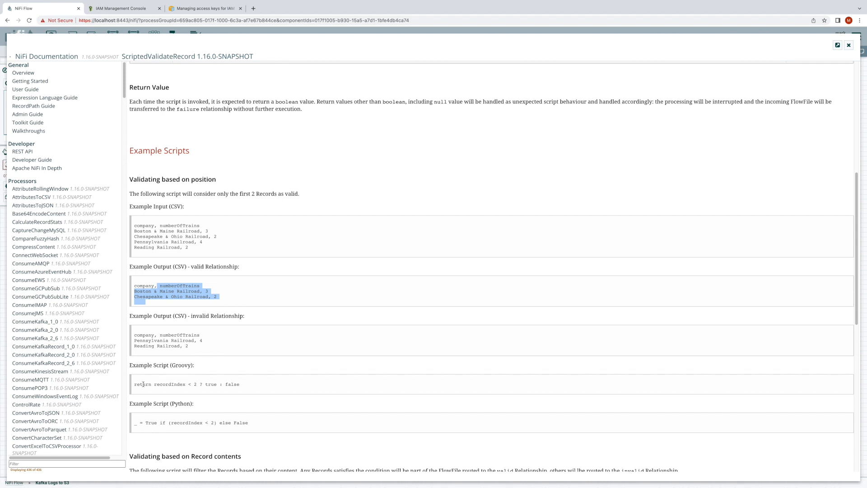
{"action": "left_click_drag", "start_coordinate": [143, 384], "coordinate": [259, 384]}
{"action": "left_click_drag", "start_coordinate": [139, 422], "coordinate": [253, 425]}
{"action": "scroll", "coordinate": [253, 425], "scroll_direction": "down", "scroll_amount": 2}
{"action": "scroll", "coordinate": [254, 424], "scroll_direction": "down", "scroll_amount": 3}
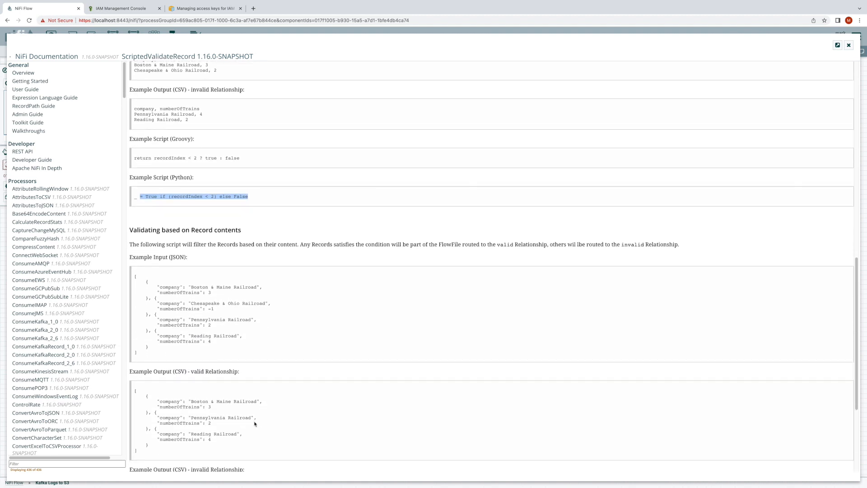
{"action": "scroll", "coordinate": [253, 423], "scroll_direction": "down", "scroll_amount": 2}
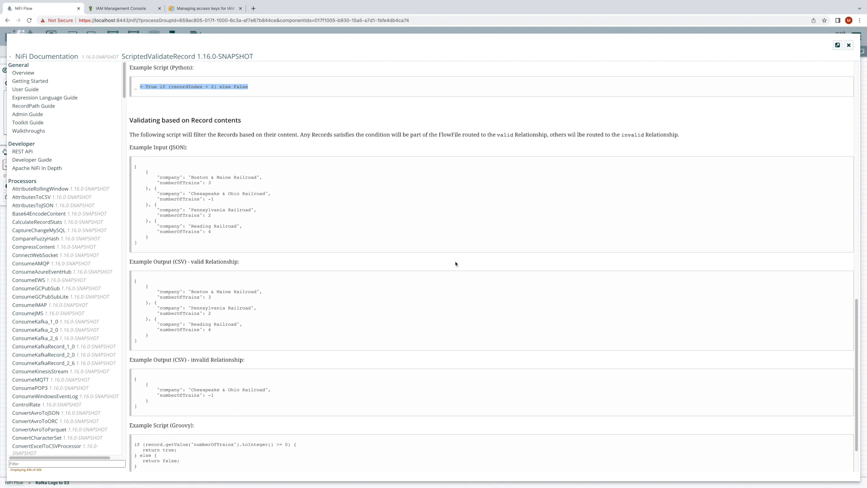
{"action": "left_click", "coordinate": [849, 45]}
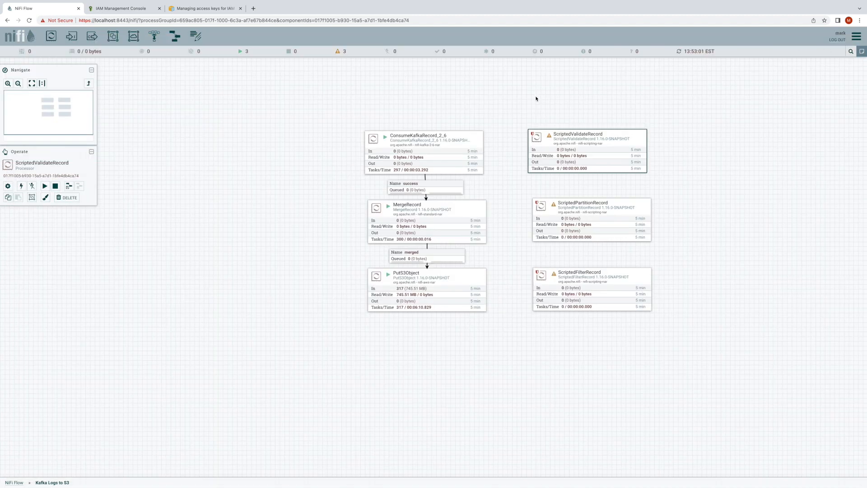
- Add an ExecuteStateless processor to the canvas to the right of ScriptedPartitionRecord
{"action": "left_click_drag", "start_coordinate": [51, 35], "coordinate": [687, 202]}
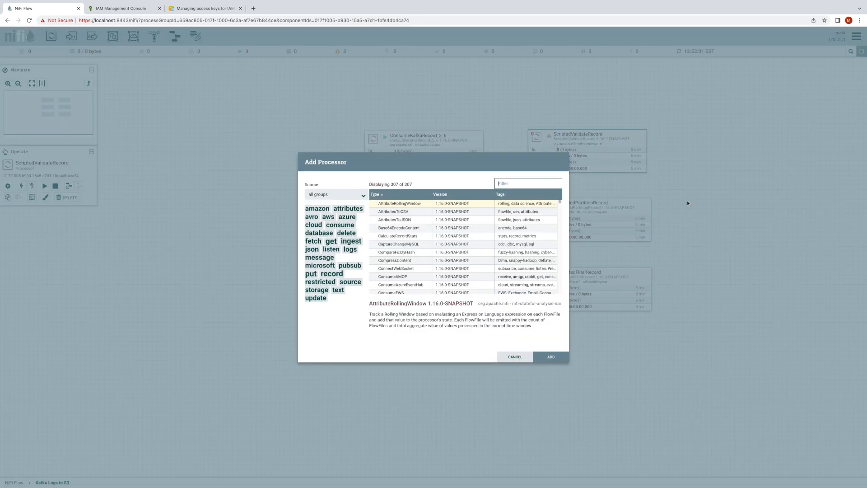
{"action": "type", "text": "ExecuteStateless"}
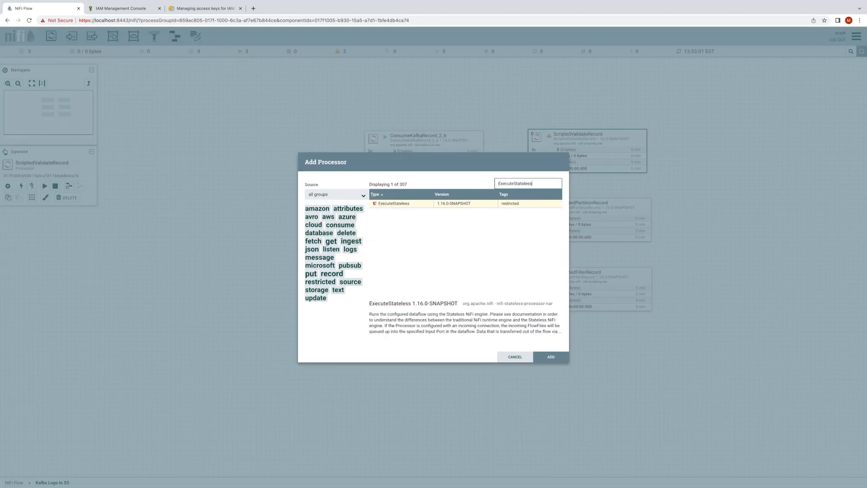
{"action": "key", "text": "Return"}
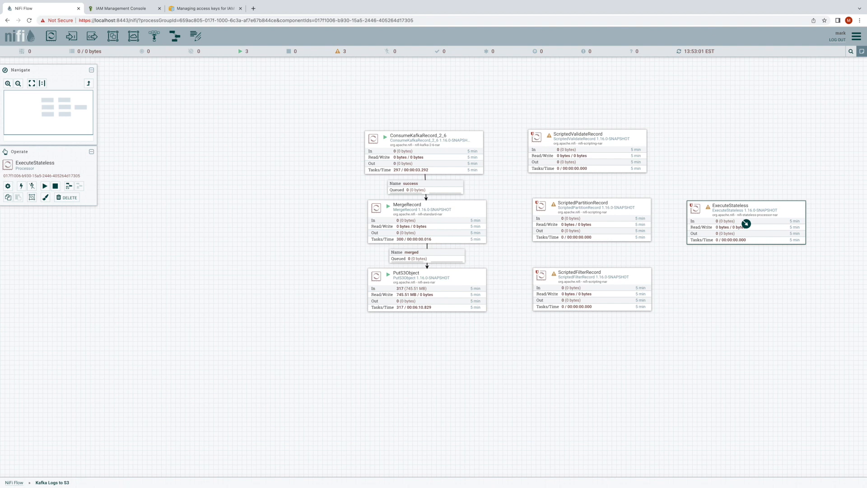
- Read the additional details in the ExecuteStateless usage documentation, through to the performance considerations, and close it
{"action": "right_click", "coordinate": [702, 216]}
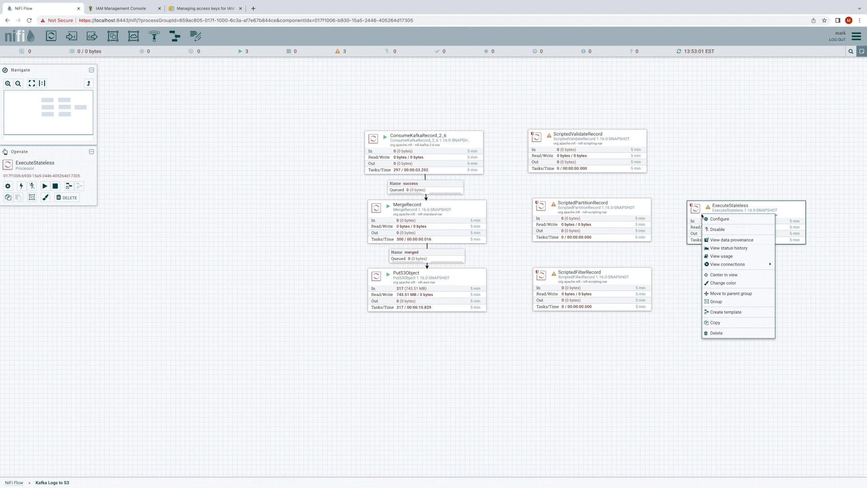
{"action": "left_click", "coordinate": [718, 256]}
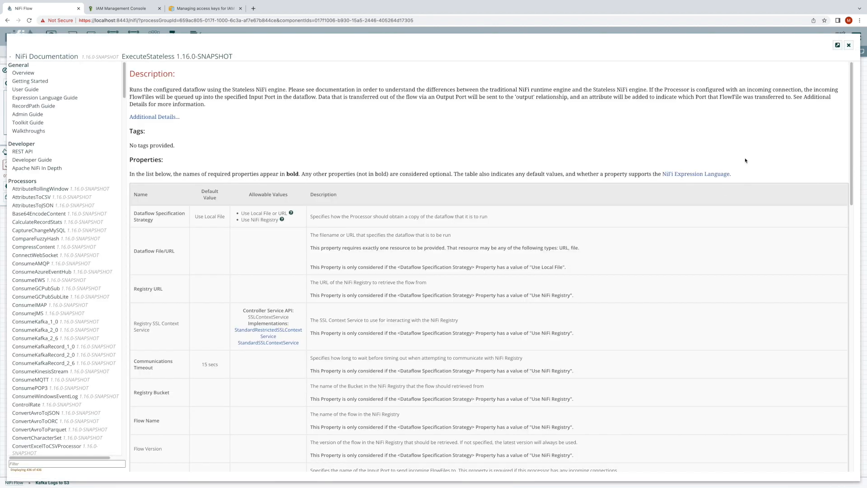
{"action": "left_click", "coordinate": [170, 117]}
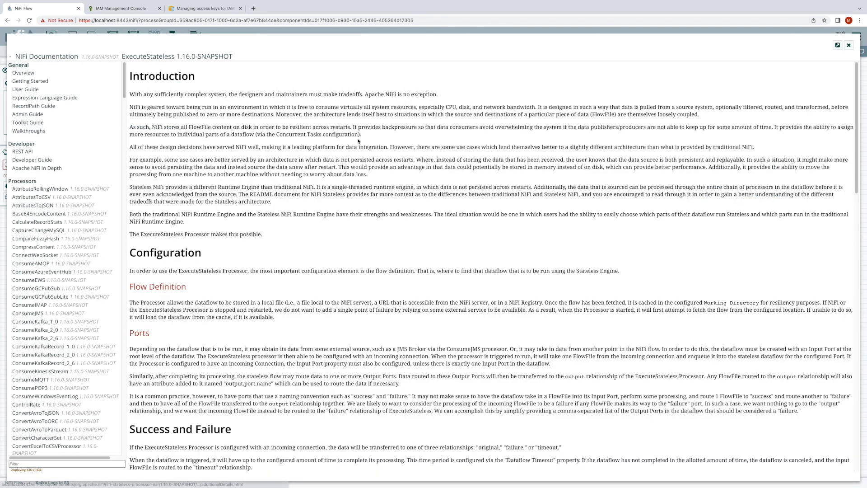
{"action": "scroll", "coordinate": [359, 153], "scroll_direction": "down", "scroll_amount": 6}
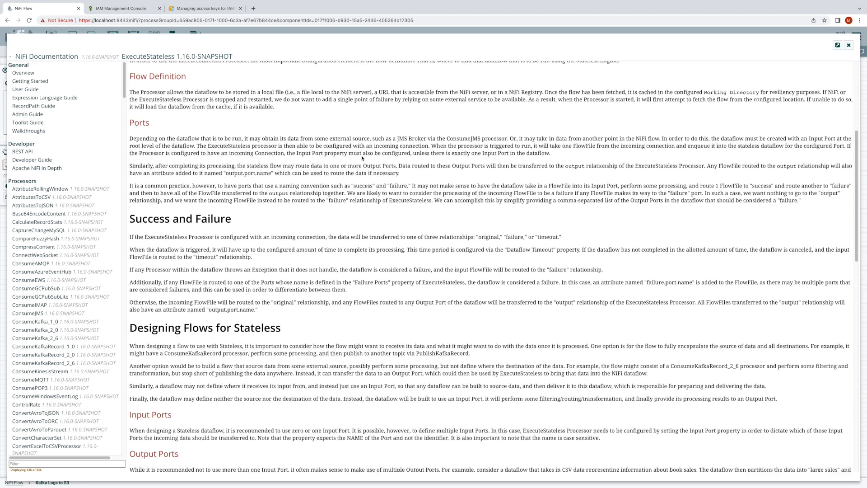
{"action": "scroll", "coordinate": [359, 162], "scroll_direction": "down", "scroll_amount": 8}
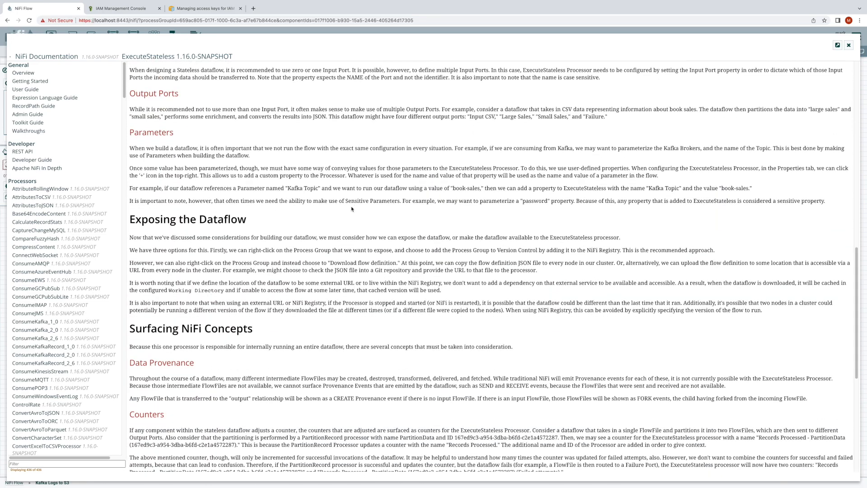
{"action": "scroll", "coordinate": [351, 210], "scroll_direction": "down", "scroll_amount": 5}
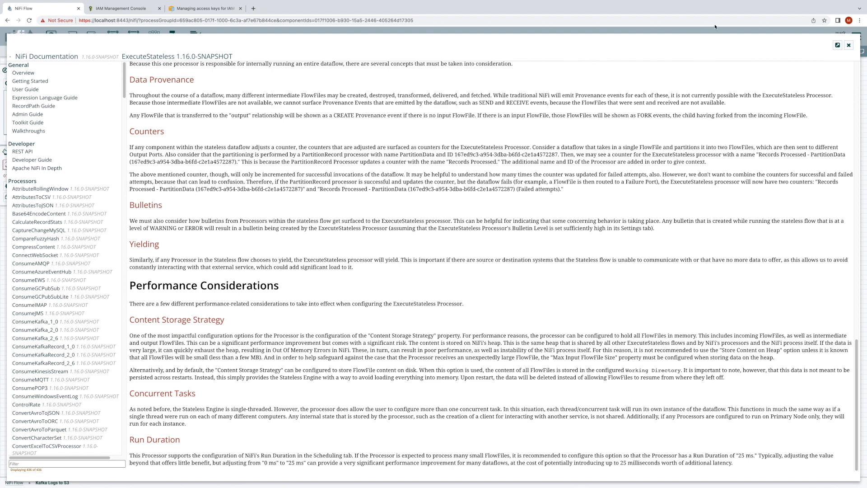
{"action": "left_click", "coordinate": [848, 45]}
{"action": "right_click", "coordinate": [302, 167]}
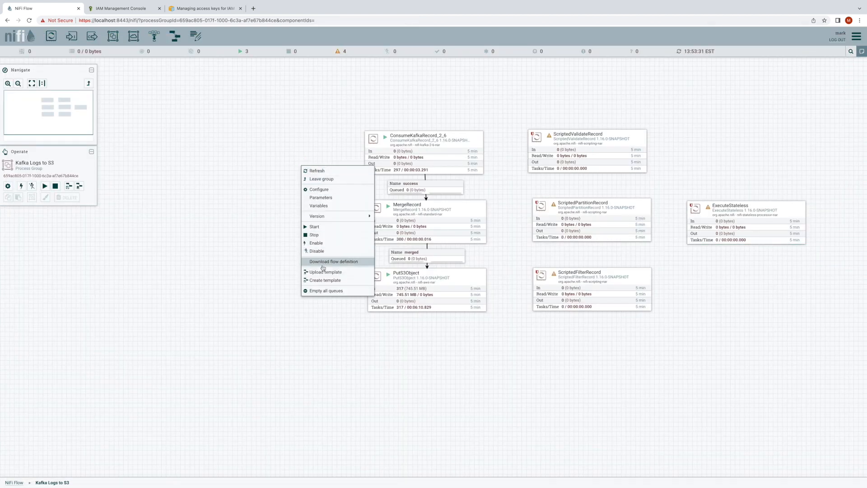
{"action": "left_click", "coordinate": [704, 249]}
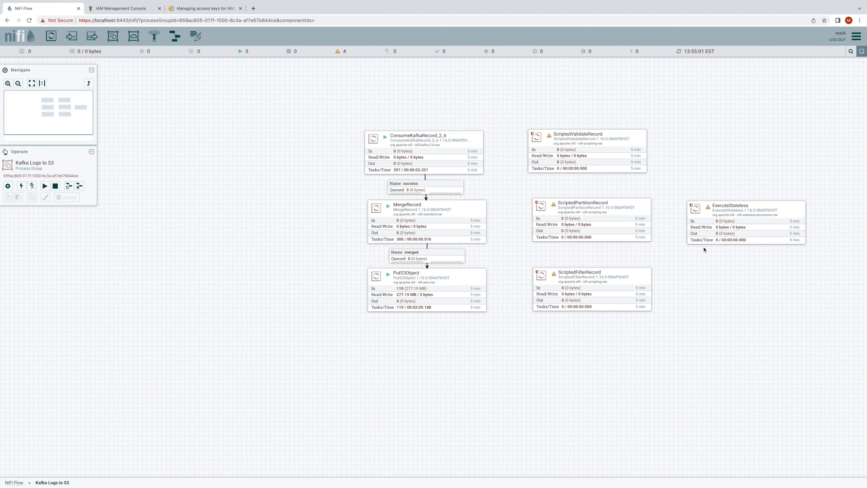
- Verify the ScriptedPartitionRecord processor's properties and examine the validation results
{"action": "double_click", "coordinate": [612, 210]}
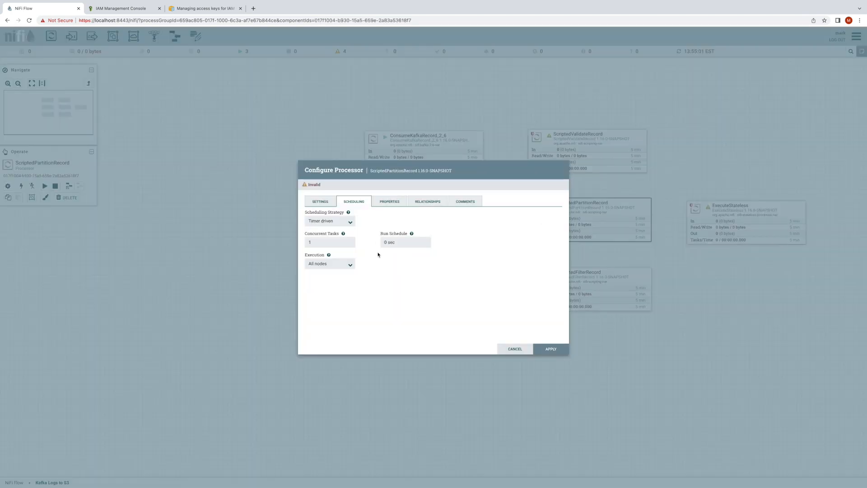
{"action": "left_click", "coordinate": [391, 202]}
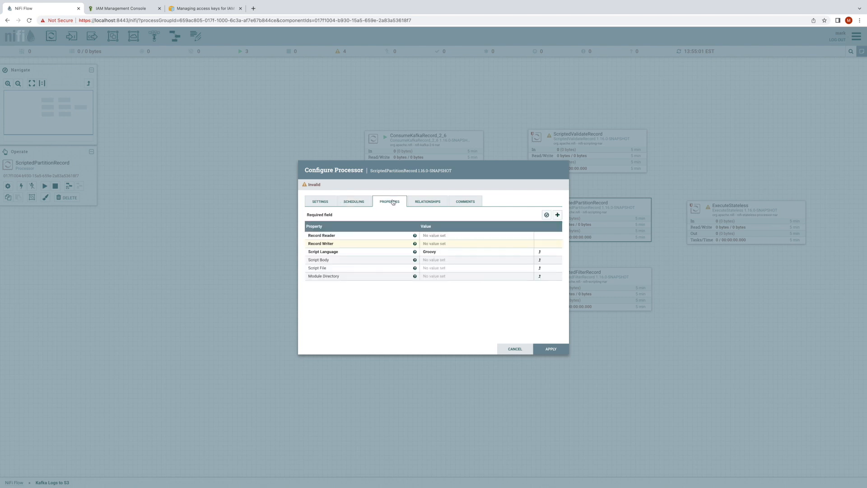
{"action": "left_click", "coordinate": [547, 215]}
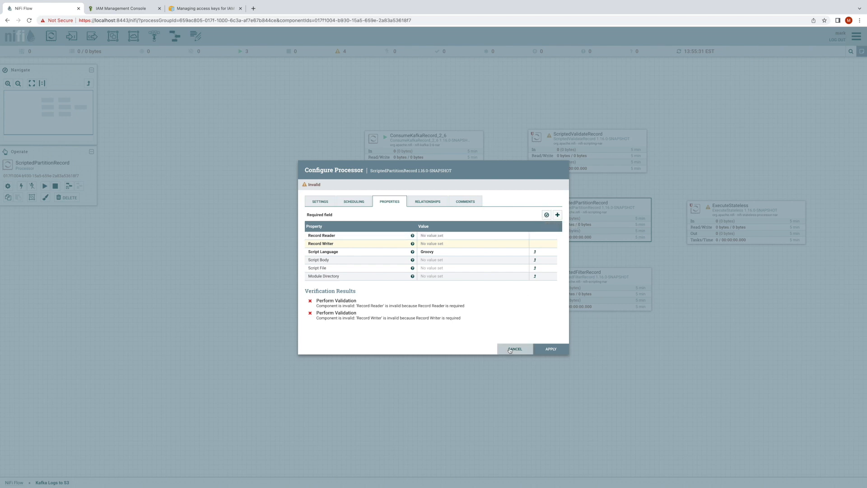
{"action": "left_click_drag", "start_coordinate": [315, 301], "coordinate": [461, 315]}
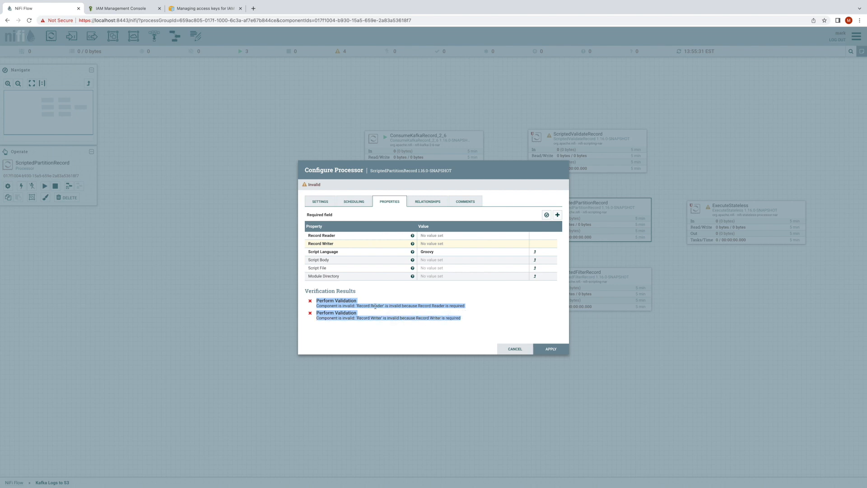
- Set ScriptedPartitionRecord's Record Reader to Common Log Format Reader and Record Writer to JSON Writer - Inherit Schema, verify the properties again and apply
{"action": "left_click", "coordinate": [455, 239]}
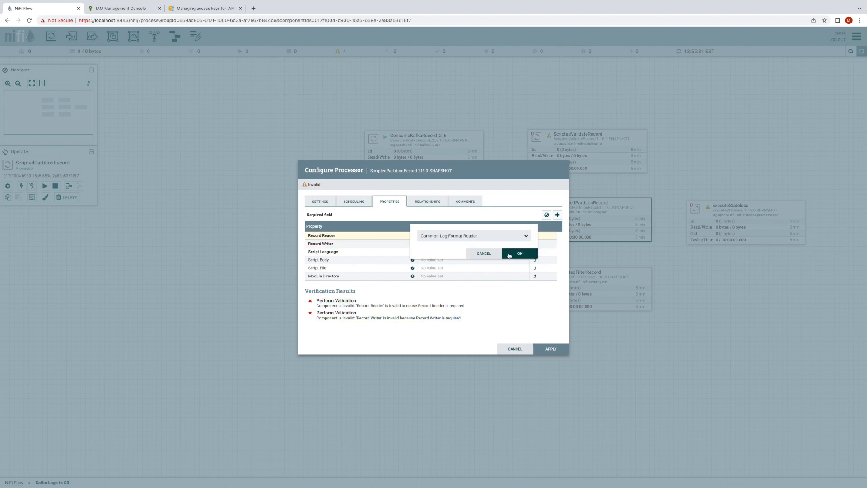
{"action": "left_click", "coordinate": [509, 255]}
{"action": "left_click", "coordinate": [475, 247]}
{"action": "left_click", "coordinate": [522, 262]}
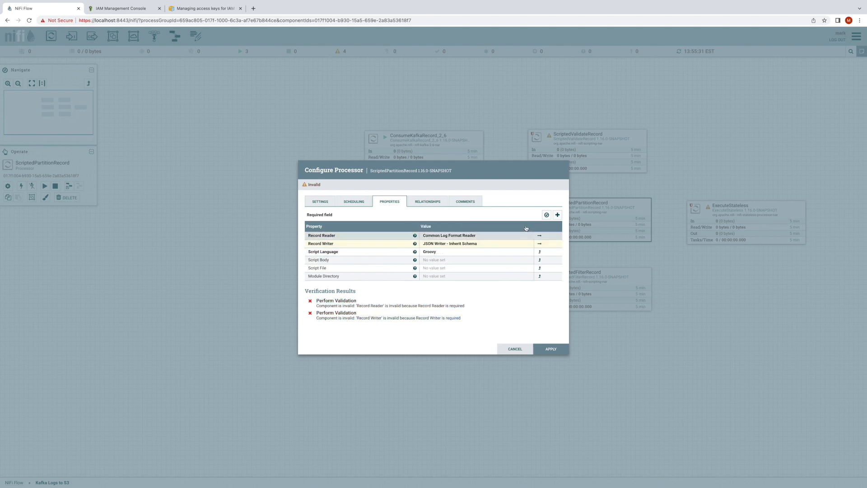
{"action": "left_click", "coordinate": [546, 214]}
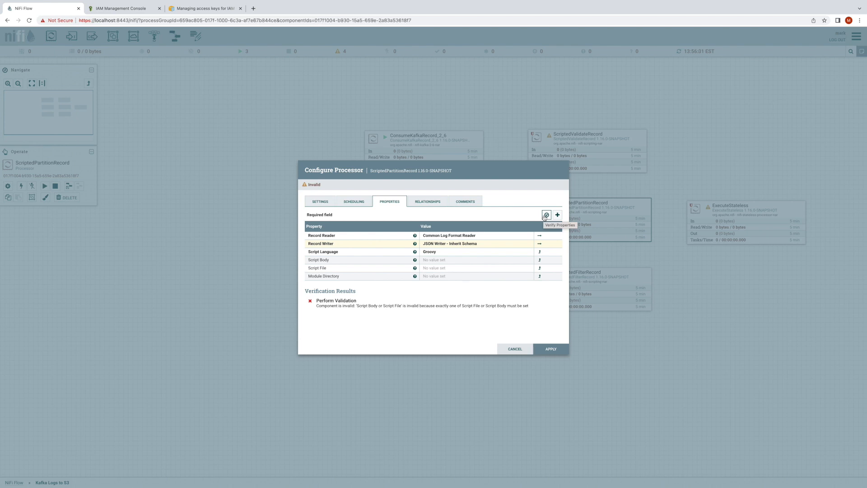
{"action": "left_click", "coordinate": [549, 350]}
- Stop the MergeRecord and ConsumeKafkaRecord_2_6 processors
{"action": "right_click", "coordinate": [460, 218]}
{"action": "left_click", "coordinate": [472, 234]}
{"action": "left_click", "coordinate": [506, 192]}
{"action": "right_click", "coordinate": [457, 133]}
{"action": "left_click", "coordinate": [469, 149]}
- Verify the ConsumeKafkaRecord_2_6 processor's properties without entering any attribute values
{"action": "double_click", "coordinate": [460, 142]}
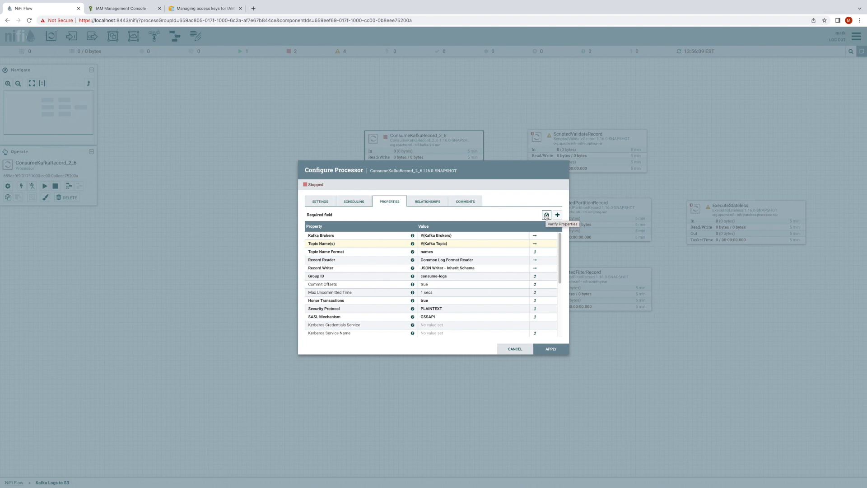
{"action": "left_click", "coordinate": [546, 215]}
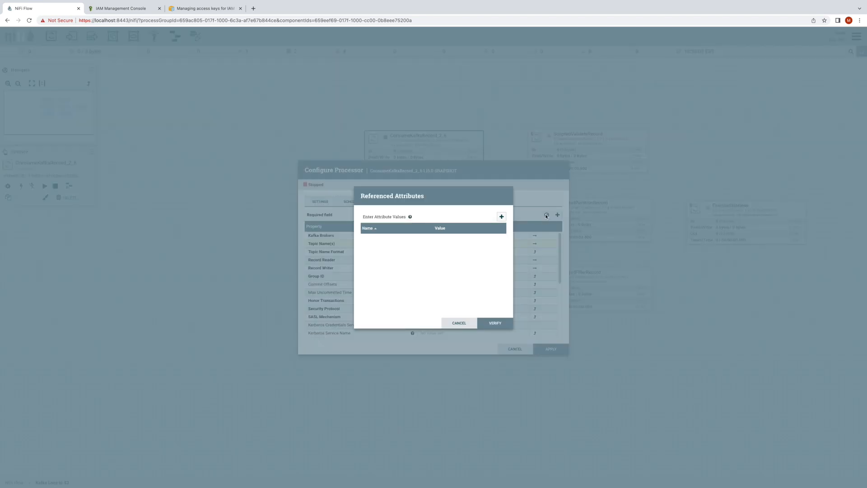
{"action": "left_click", "coordinate": [495, 321]}
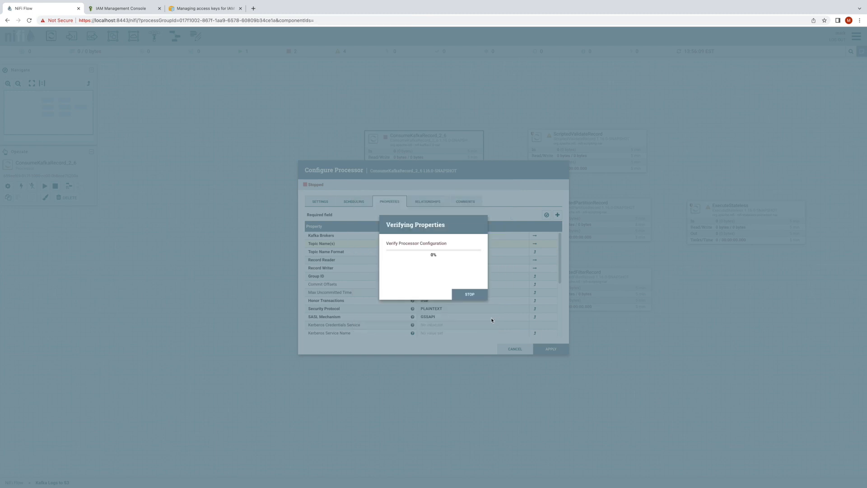